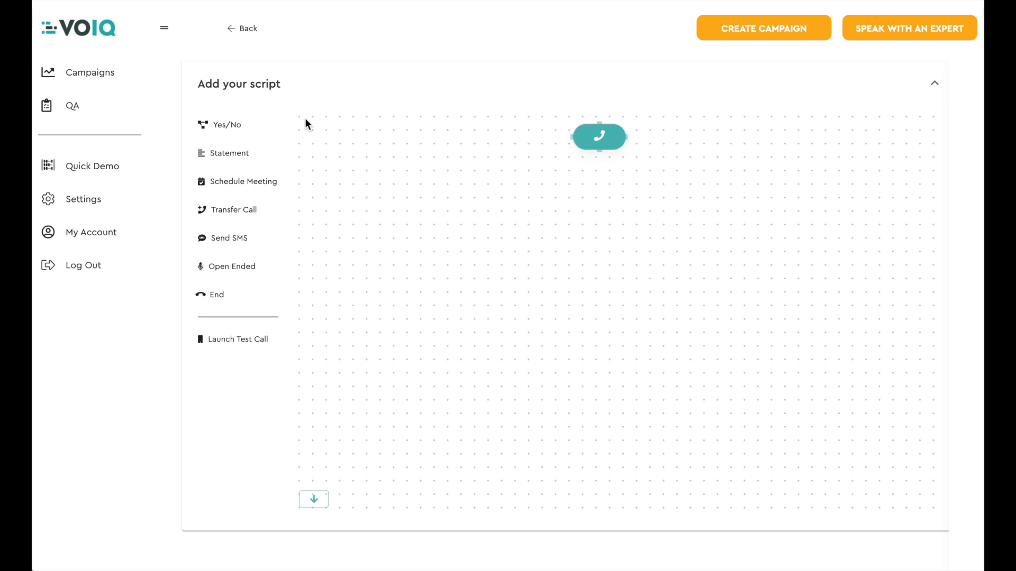
Step: Add a Yes/No block to the script and begin its bot message with "Hi" and the FirstName smart tag
{"action": "left_click", "coordinate": [235, 131]}
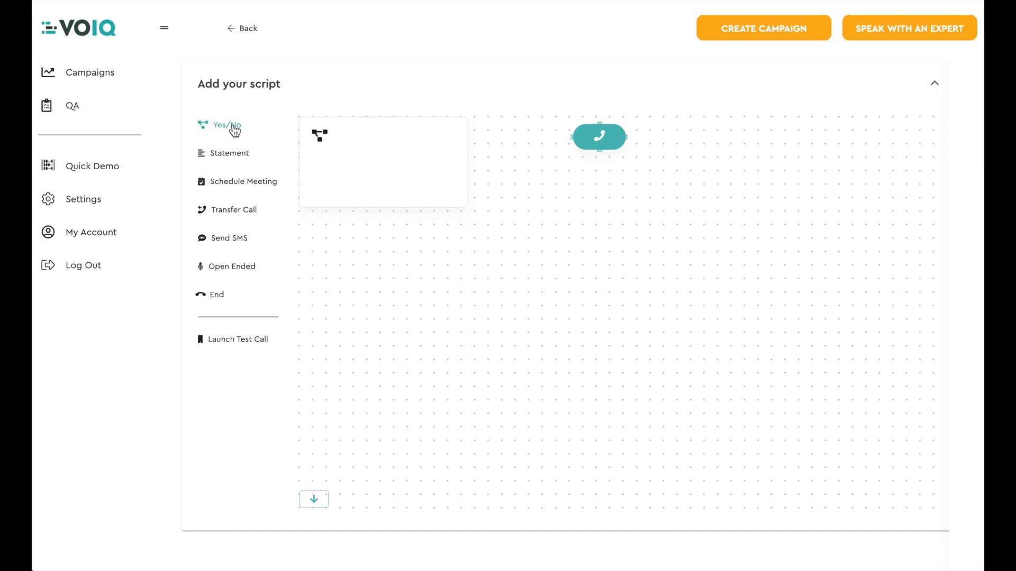
{"action": "left_click", "coordinate": [374, 159]}
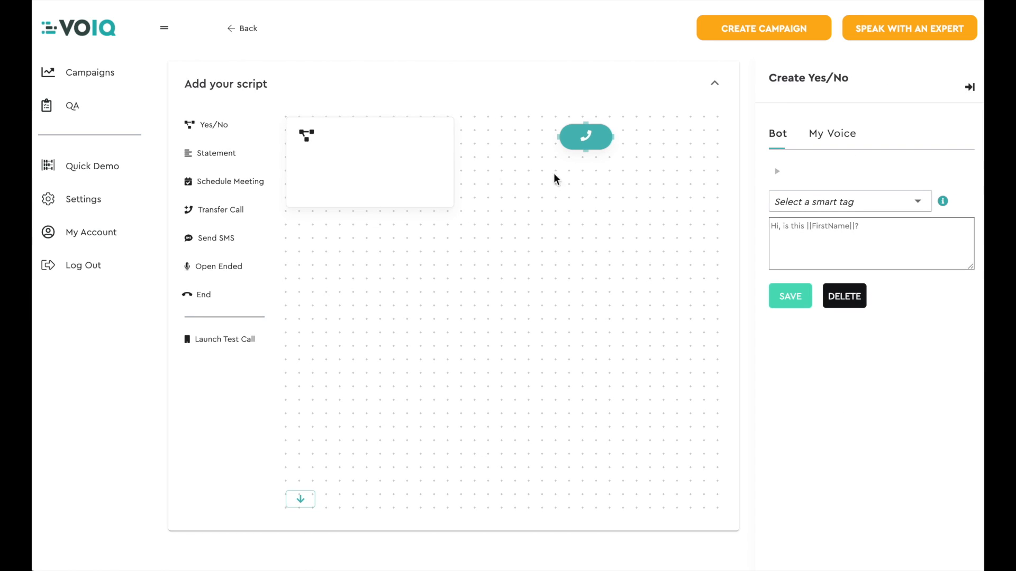
{"action": "left_click", "coordinate": [780, 225]}
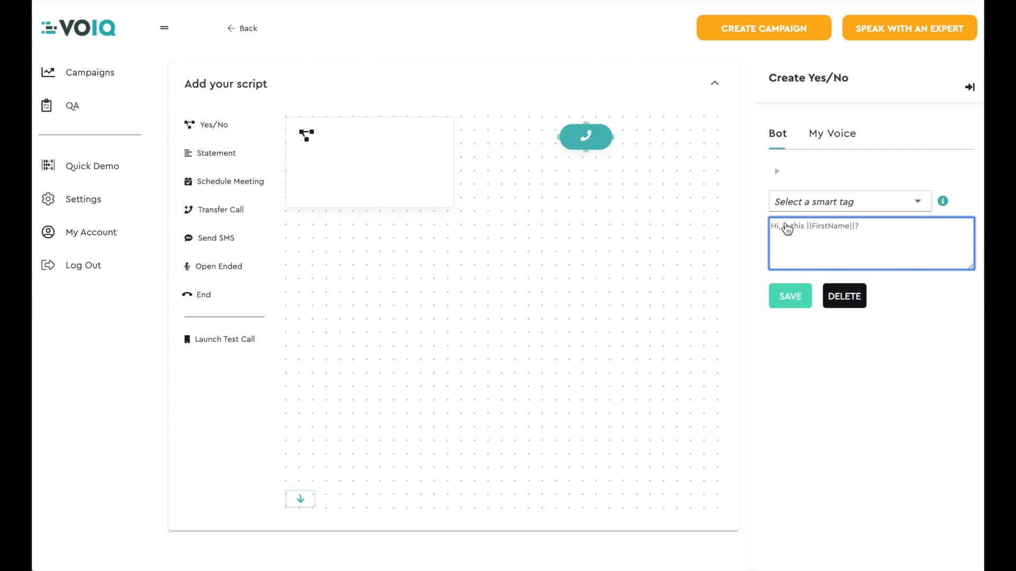
{"action": "left_click", "coordinate": [891, 202]}
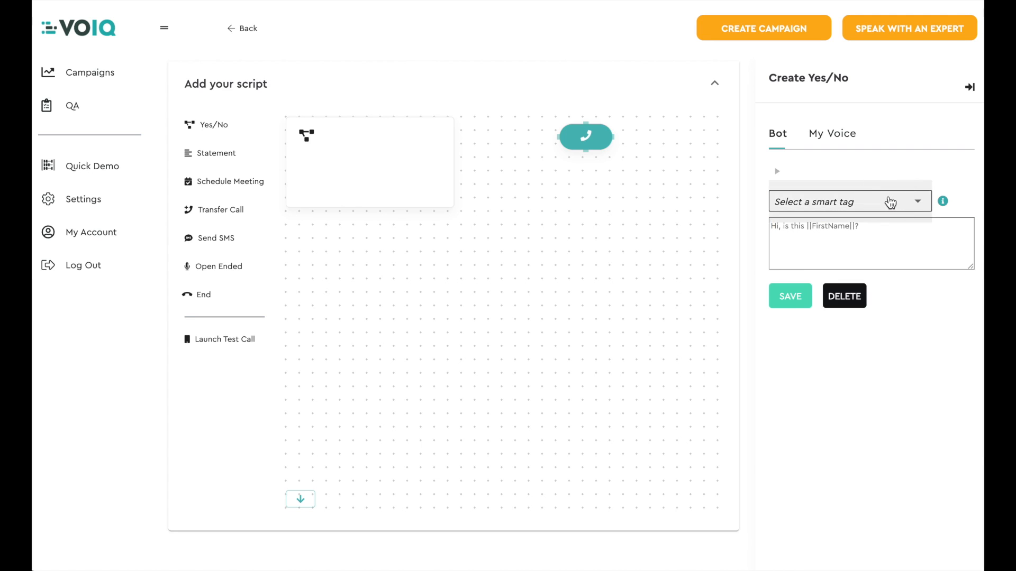
{"action": "left_click", "coordinate": [857, 170]}
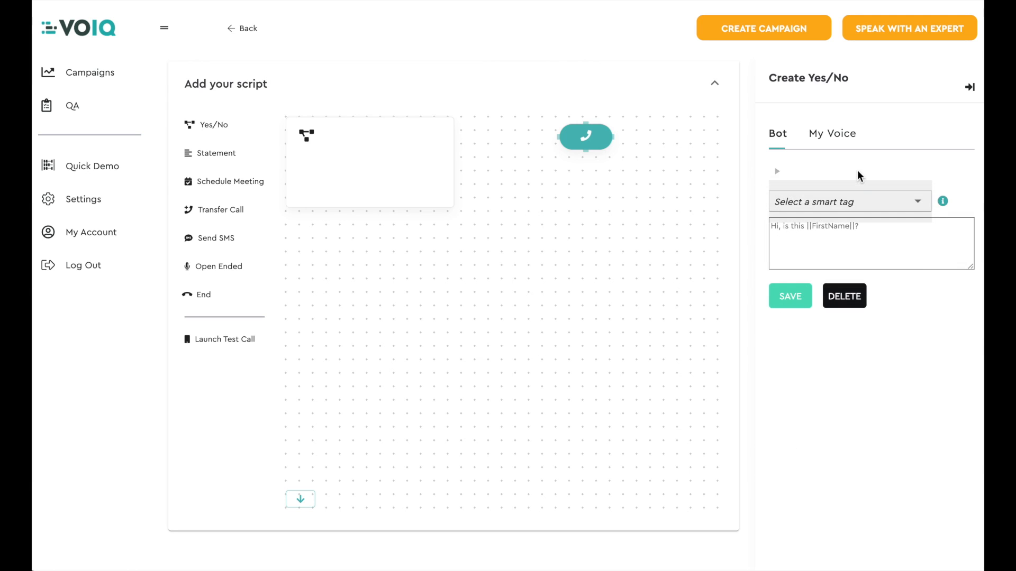
{"action": "left_click", "coordinate": [805, 230]}
{"action": "type", "text": "Hi"}
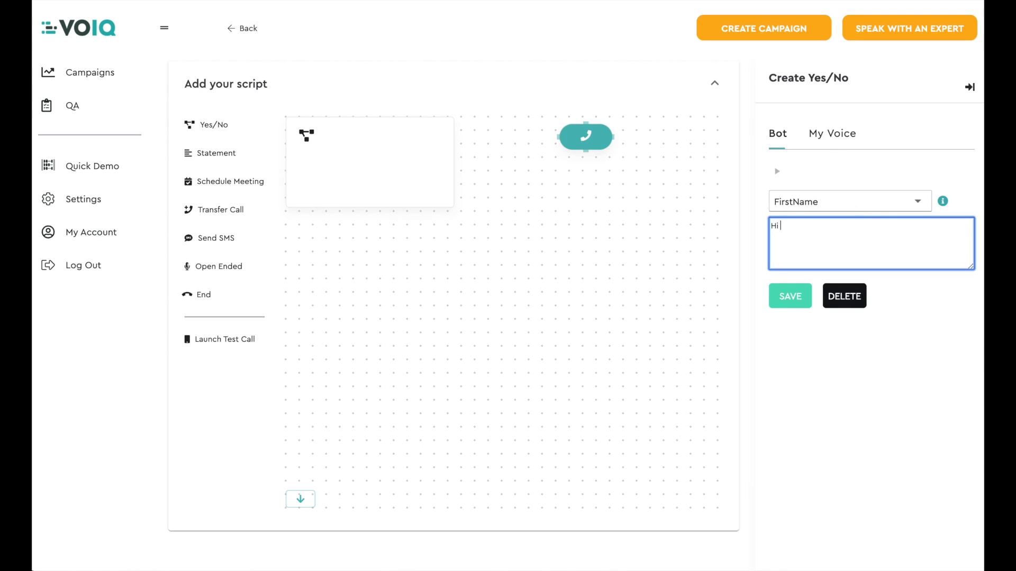
{"action": "left_click", "coordinate": [874, 207]}
{"action": "left_click", "coordinate": [850, 207]}
{"action": "left_click", "coordinate": [842, 229]}
Step: Append ", I saw that you requested a free quote for our car insurance on our website. does your car have more than 150,000 miles" and save
{"action": "type", "text": ", I saw that you requested"}
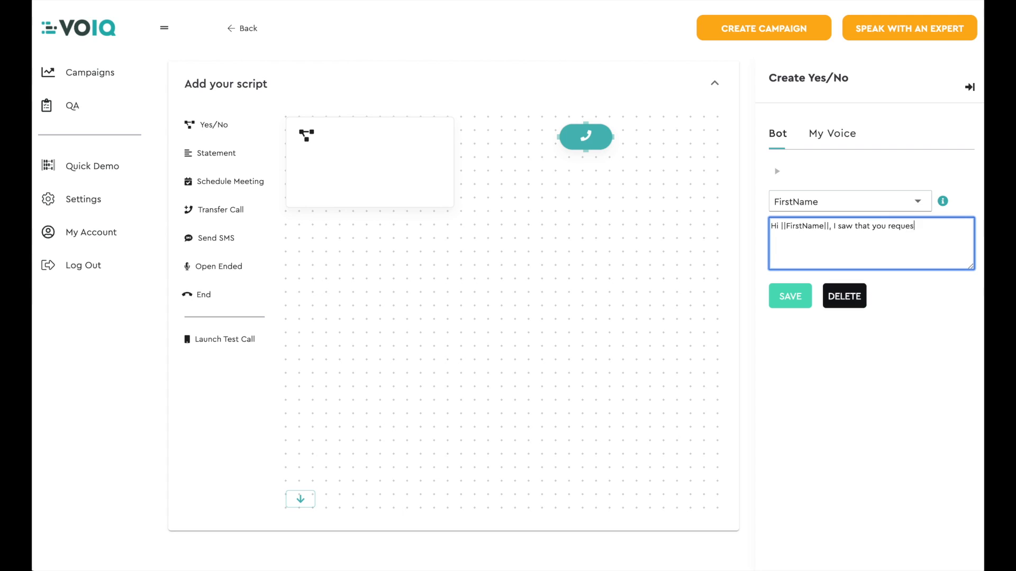
{"action": "type", "text": " a free quote for our car insurance on our website. Does you car have more than 150,000 miles"}
{"action": "left_click", "coordinate": [792, 297]}
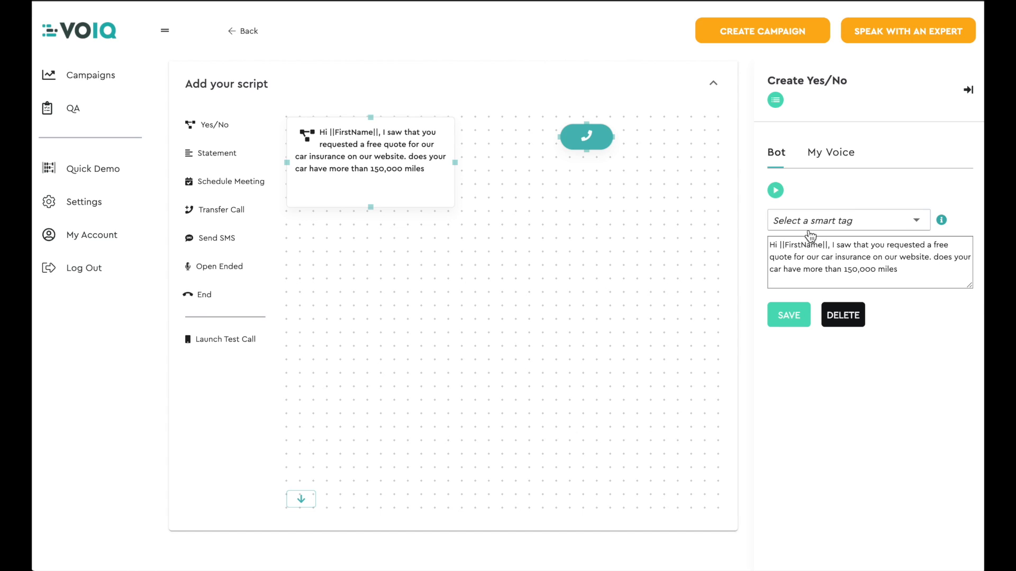
Step: Review the block's own-voice recording options, return to the bot version and save the block
{"action": "left_click", "coordinate": [835, 155]}
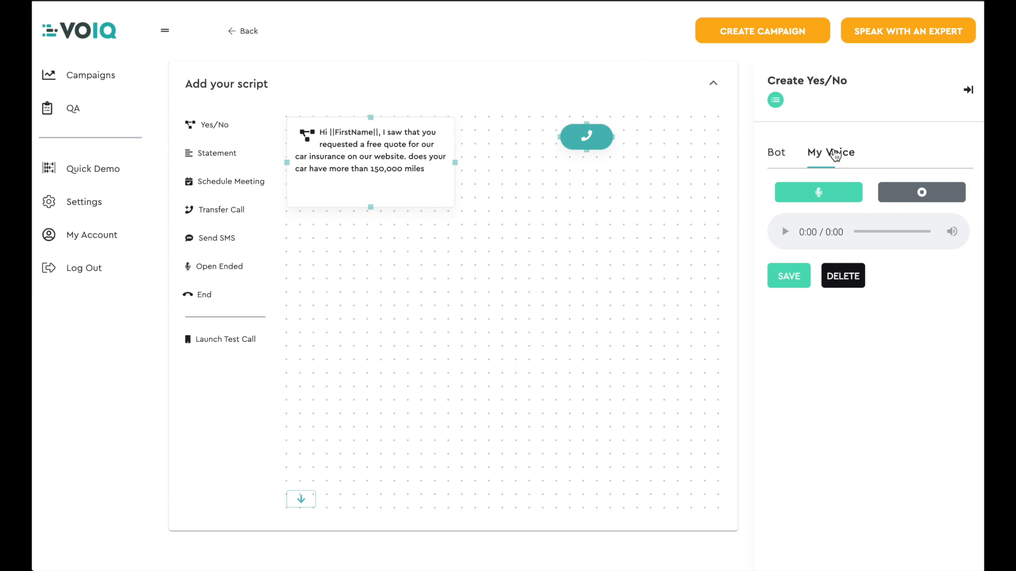
{"action": "left_click", "coordinate": [785, 154]}
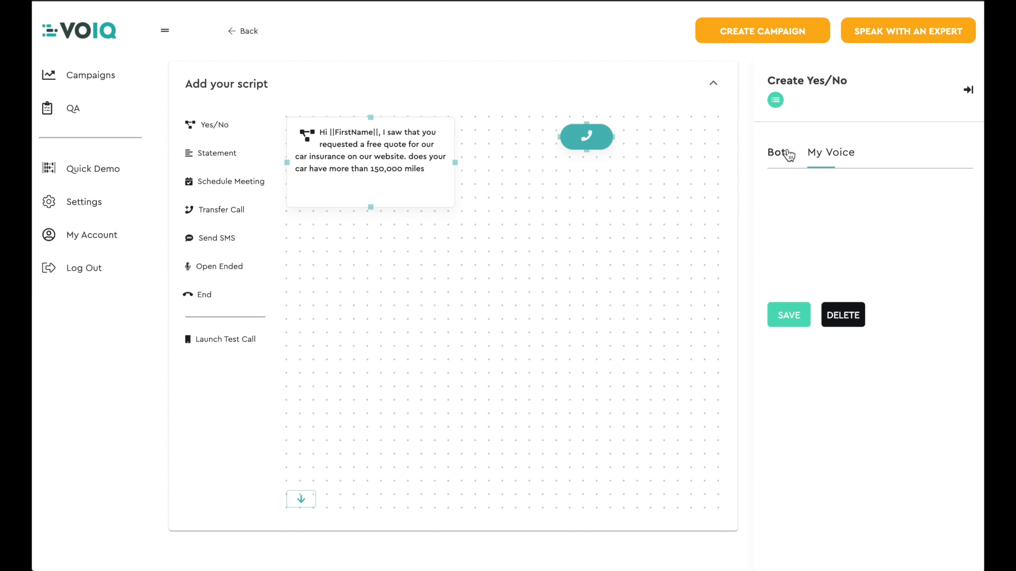
{"action": "left_click", "coordinate": [797, 318]}
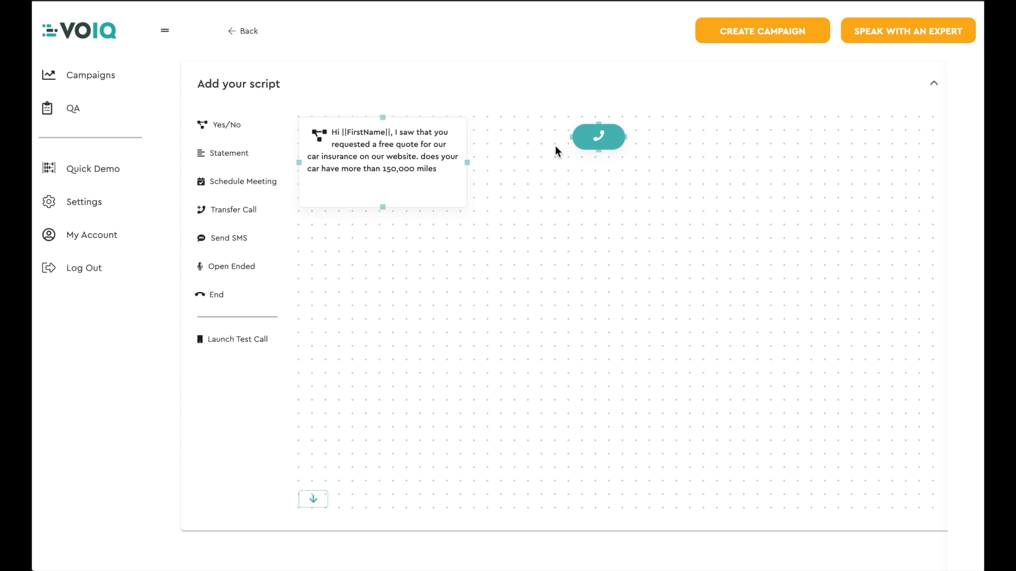
Step: Position the greeting block below the call start node and connect the start node to it
{"action": "left_click_drag", "start_coordinate": [395, 142], "coordinate": [607, 204]}
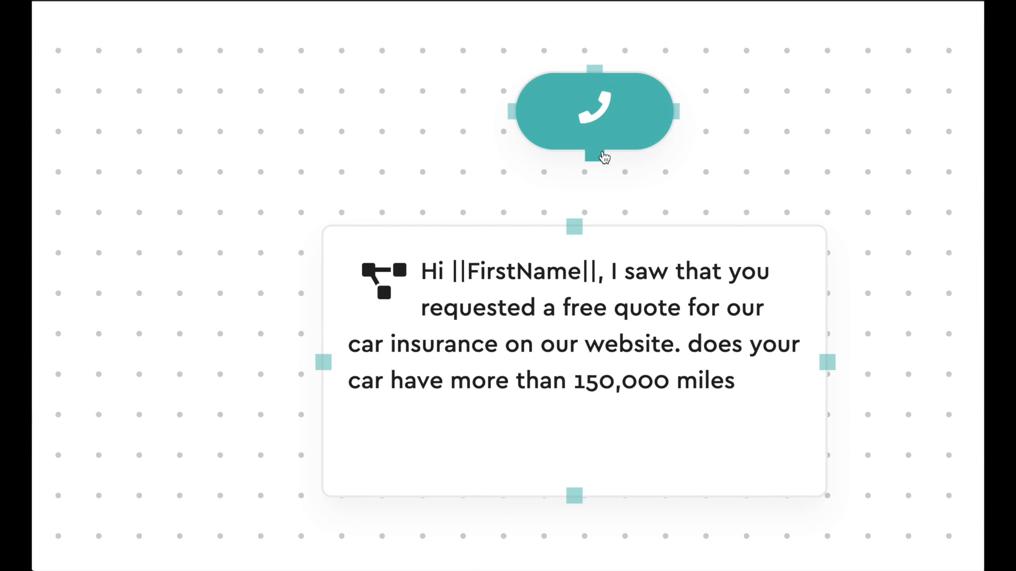
{"action": "left_click_drag", "start_coordinate": [603, 157], "coordinate": [577, 233]}
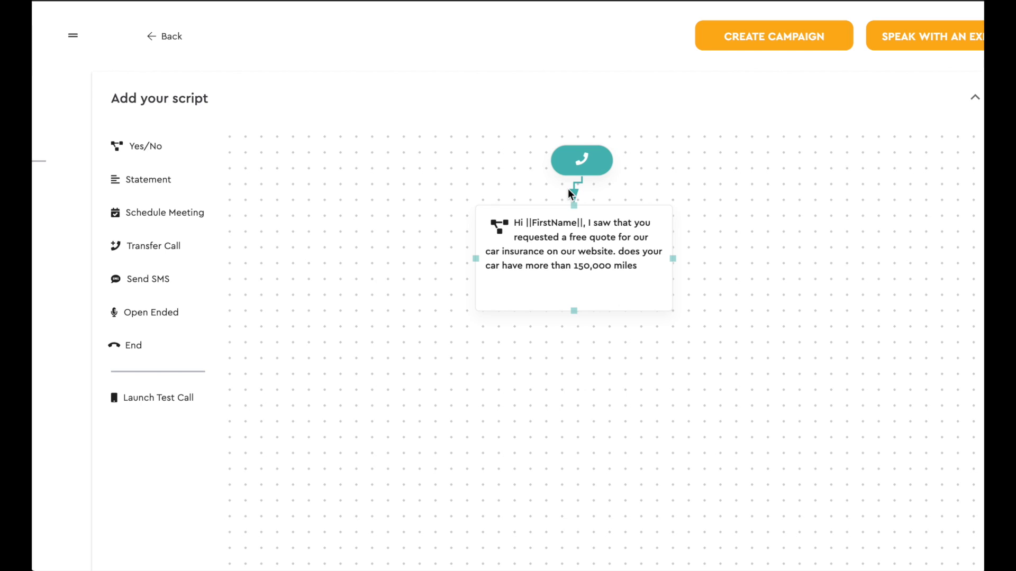
Step: Add two more Yes/No blocks and place them side by side below the greeting block
{"action": "left_click", "coordinate": [146, 146]}
{"action": "left_click_drag", "start_coordinate": [356, 177], "coordinate": [423, 396]}
{"action": "left_click", "coordinate": [145, 147]}
{"action": "left_click_drag", "start_coordinate": [332, 186], "coordinate": [702, 404]}
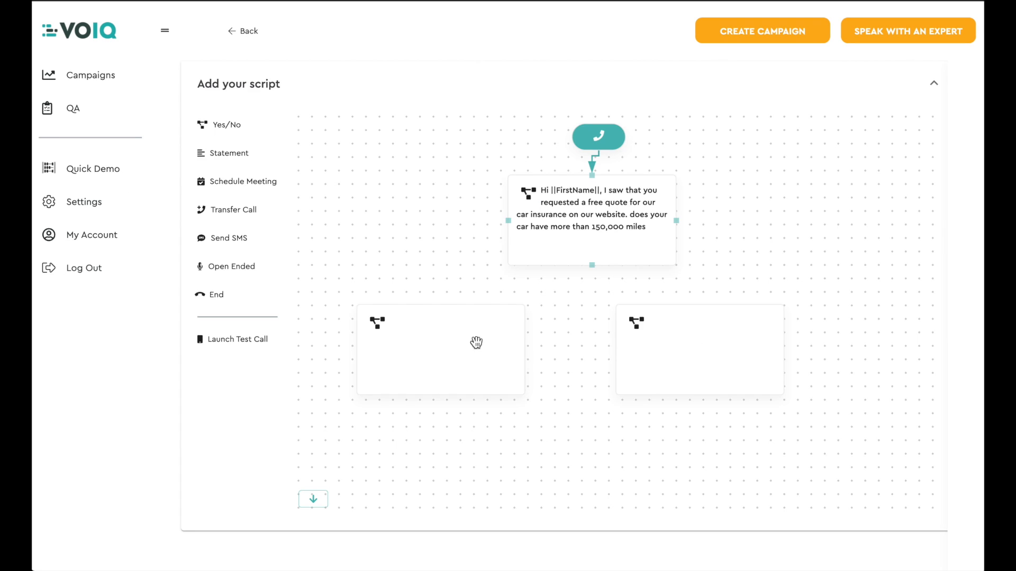
Step: Set the left Yes/No block's message to "Great! You qualify for our premium car inusrance. Would you like to speak to an agent?" and save
{"action": "left_click", "coordinate": [453, 339]}
{"action": "left_click", "coordinate": [825, 237]}
{"action": "type", "text": "Great! You qualify for our premium car inusrance. Would you like to speak to an agent?"}
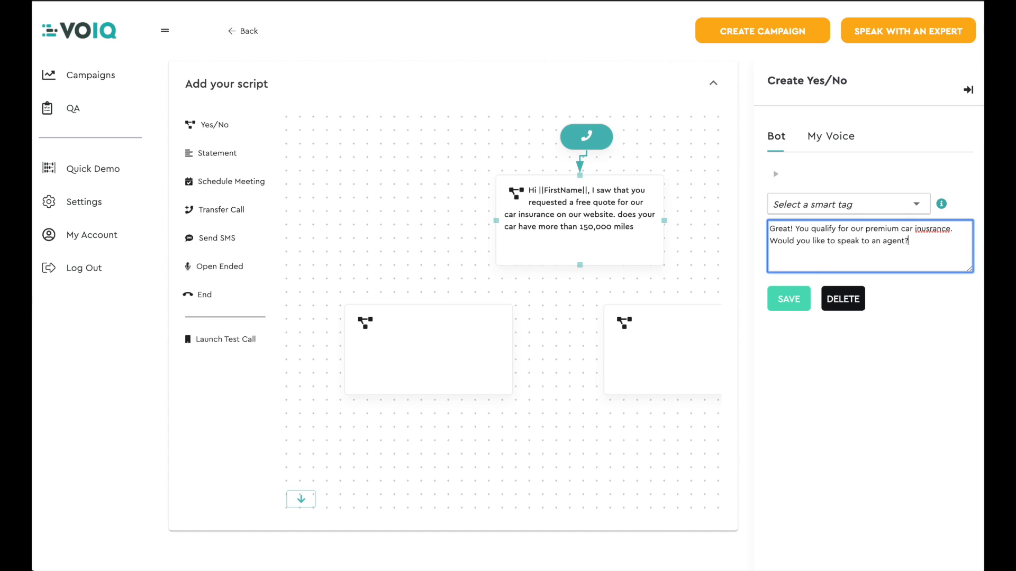
{"action": "left_click", "coordinate": [789, 299]}
Step: Begin the right block's message: "Sorry to hear that. Would you like me to send you a text with the URL of our car insurance plan we"
{"action": "left_click", "coordinate": [696, 340]}
{"action": "left_click", "coordinate": [831, 236]}
{"action": "type", "text": "Sorry to hear that. Would you like me to send you a text with the URL of our car insurance plan we offer so you can see if you qualify for any of our other insurance plans?"}
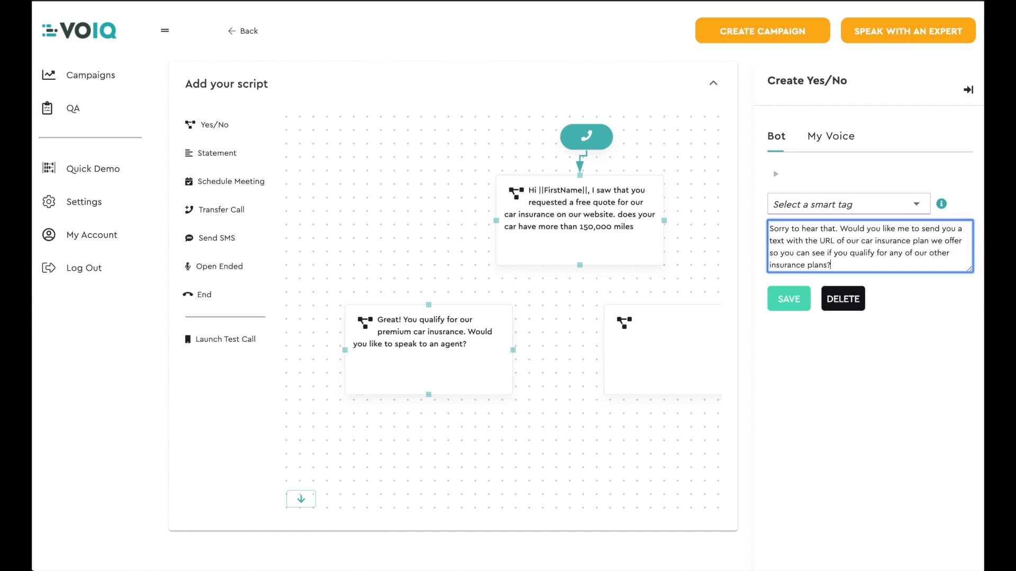
Step: Append "offer so you can see if you qualify for any of our other insurance plans?", correct "our car insurance plan" to "the car insurance plans", and save
{"action": "double_click", "coordinate": [852, 242]}
{"action": "type", "text": "the"}
{"action": "left_click", "coordinate": [930, 241]}
{"action": "type", "text": "s"}
{"action": "left_click", "coordinate": [780, 309]}
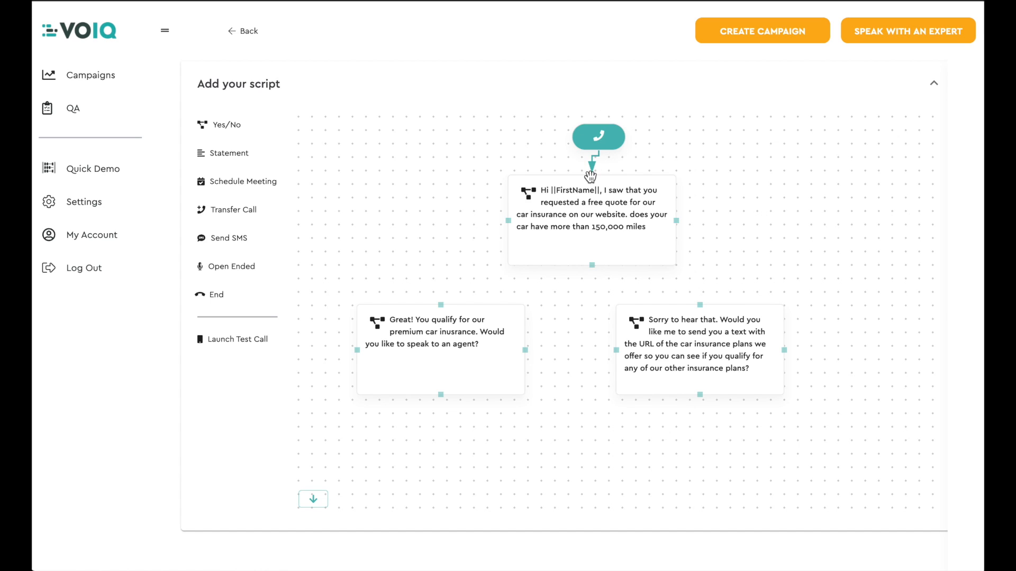
Step: Connect the greeting block's Yes branch to the "Great!" block and its No branch to the "Sorry to hear that" block
{"action": "left_click", "coordinate": [593, 268]}
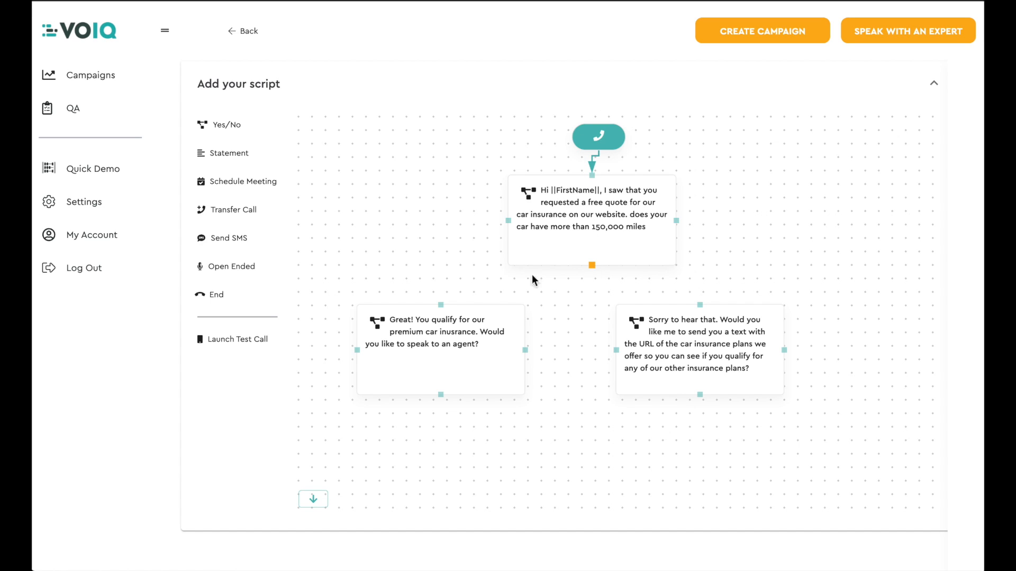
{"action": "left_click", "coordinate": [442, 305]}
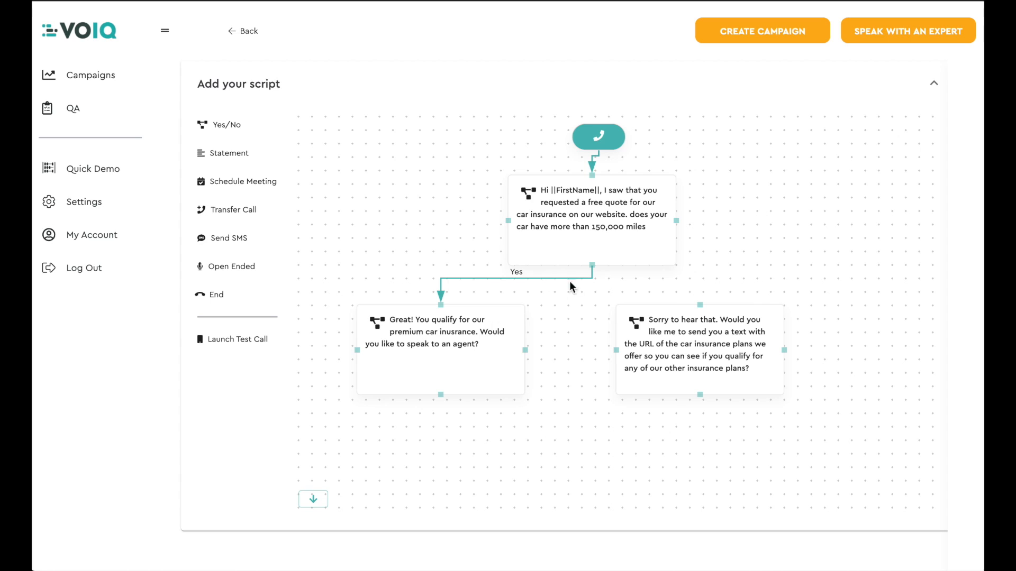
{"action": "left_click", "coordinate": [592, 265]}
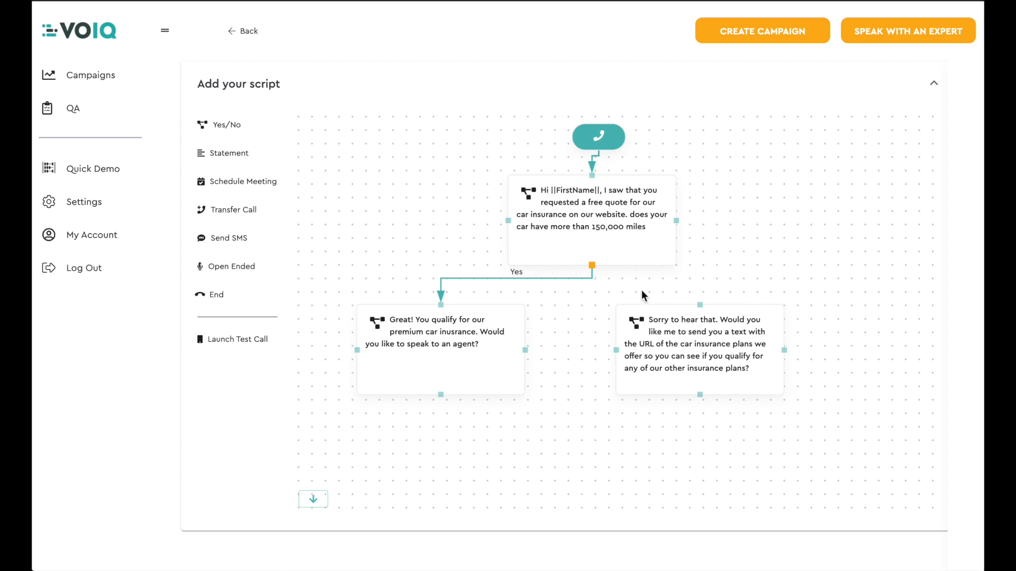
{"action": "left_click", "coordinate": [700, 306]}
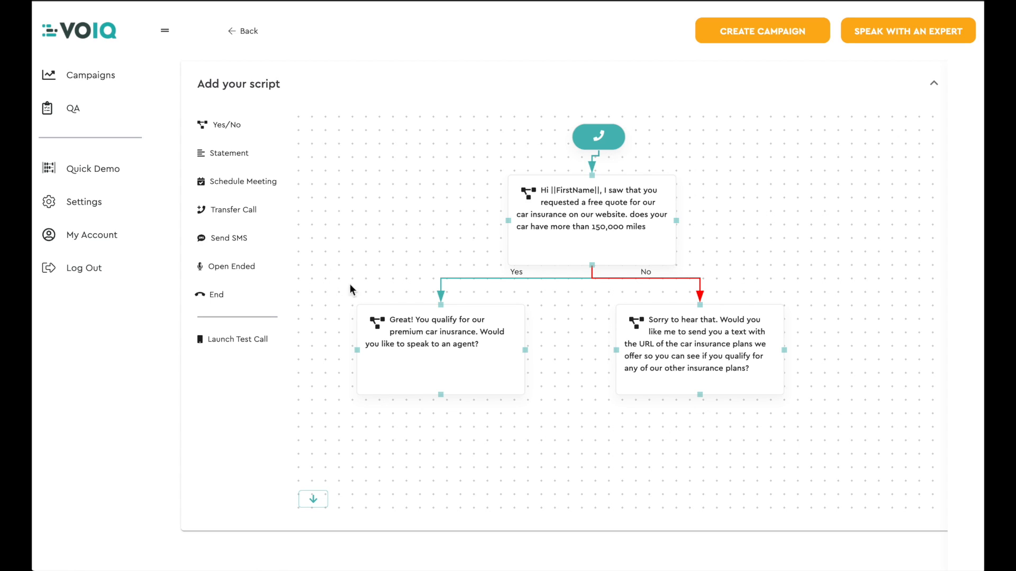
Step: Add a Statement block centred below the two follow-up questions, reading "No problem! Thank you very much and have a nice day!", and save it
{"action": "left_click", "coordinate": [237, 160]}
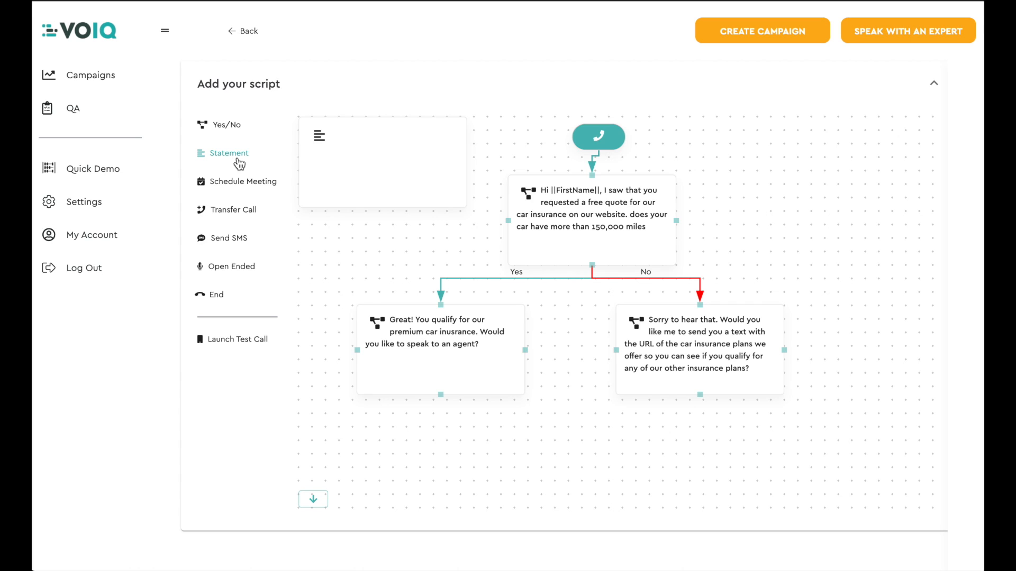
{"action": "left_click_drag", "start_coordinate": [370, 133], "coordinate": [603, 439]}
{"action": "left_click", "coordinate": [602, 436]}
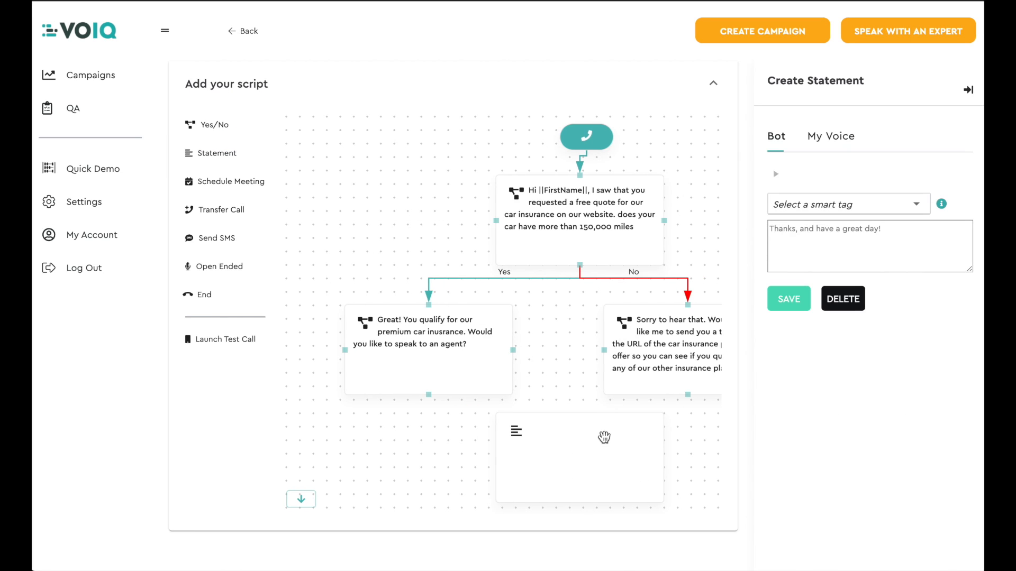
{"action": "left_click", "coordinate": [789, 233]}
{"action": "type", "text": "No pro"}
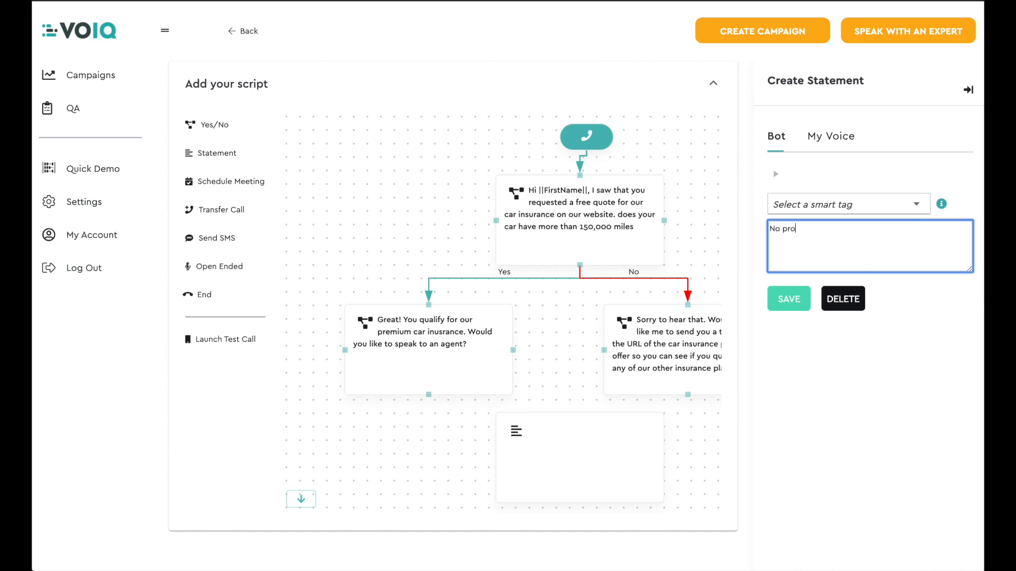
{"action": "type", "text": "blem! Thank you very much and have a nice day!"}
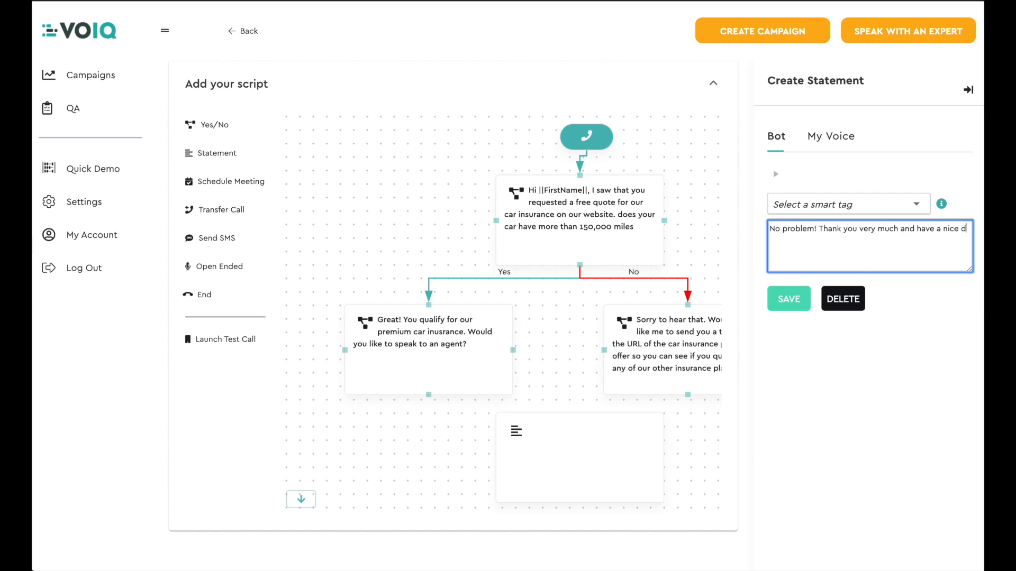
{"action": "left_click", "coordinate": [789, 298]}
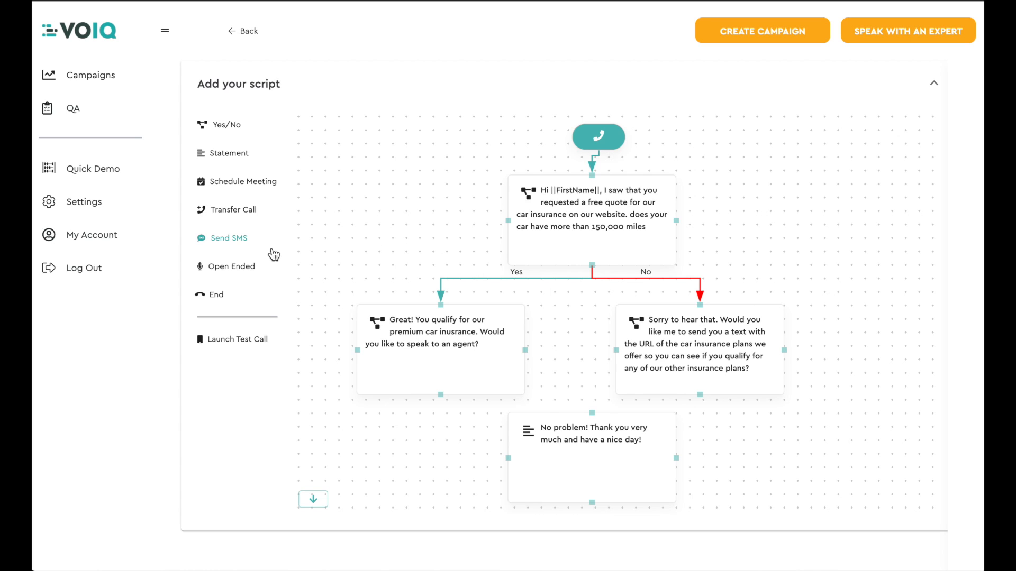
Step: Add a Send SMS block beside the statement block and begin its bot message "Great! We will send you a SMS with the appropriate link."
{"action": "left_click", "coordinate": [239, 244]}
{"action": "left_click_drag", "start_coordinate": [379, 148], "coordinate": [801, 440]}
{"action": "left_click", "coordinate": [801, 440]}
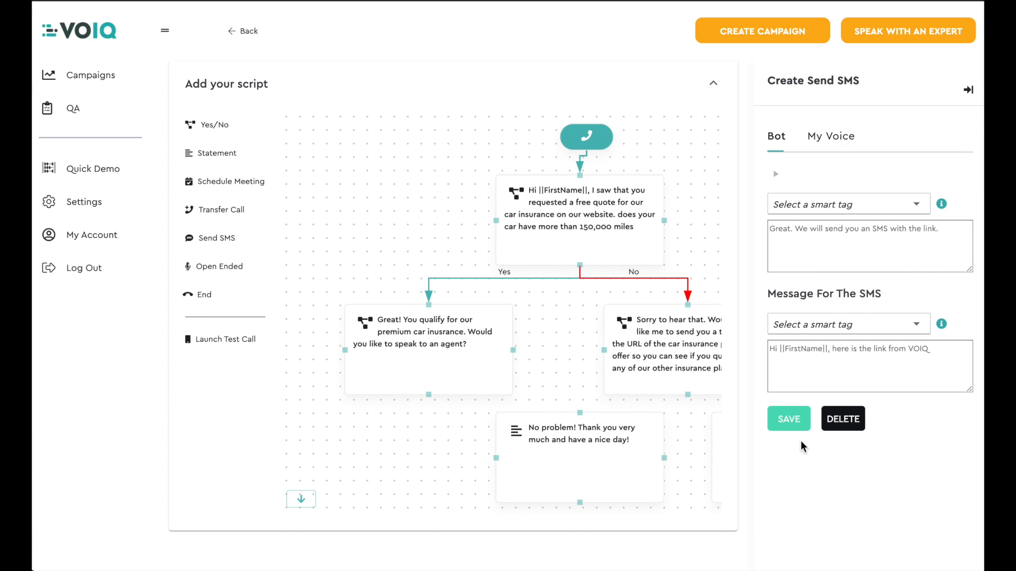
{"action": "left_click", "coordinate": [801, 235]}
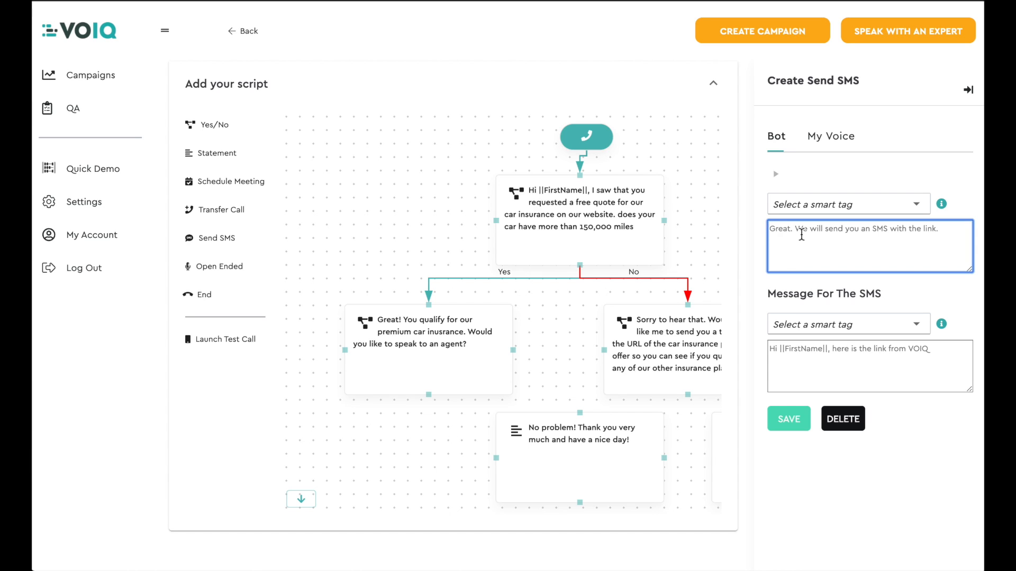
{"action": "type", "text": "Gr"}
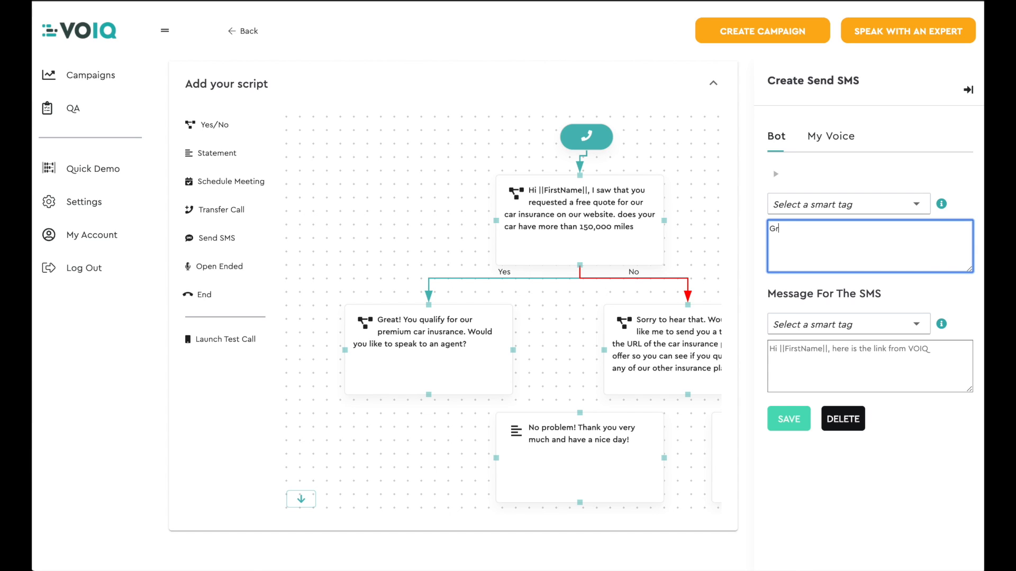
{"action": "type", "text": "eat! We will send you a SMS with the a"}
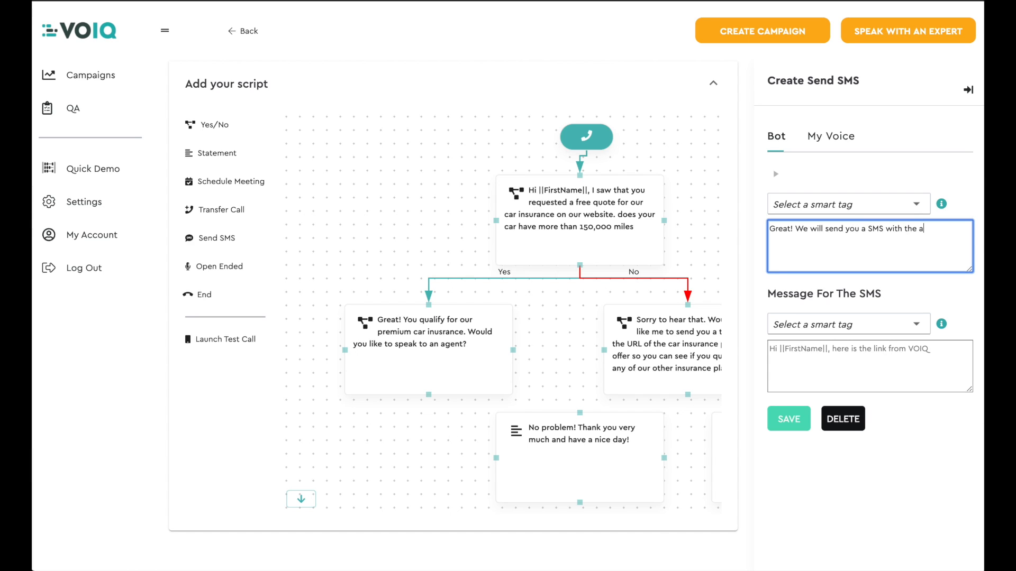
{"action": "type", "text": "ppropriate link. thank you for your t"}
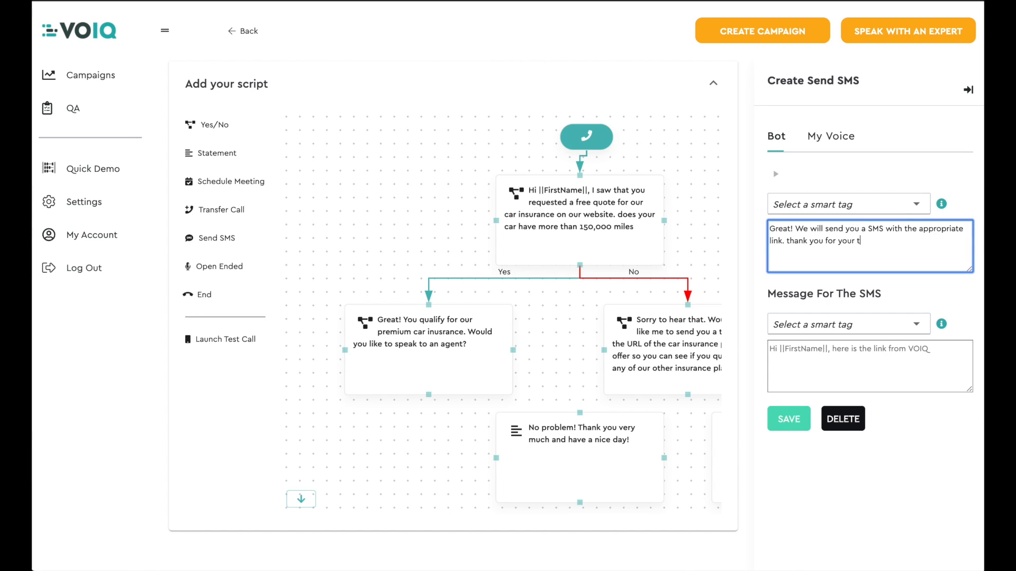
{"action": "type", "text": "ime and please feel free to reach out to us at anytime"}
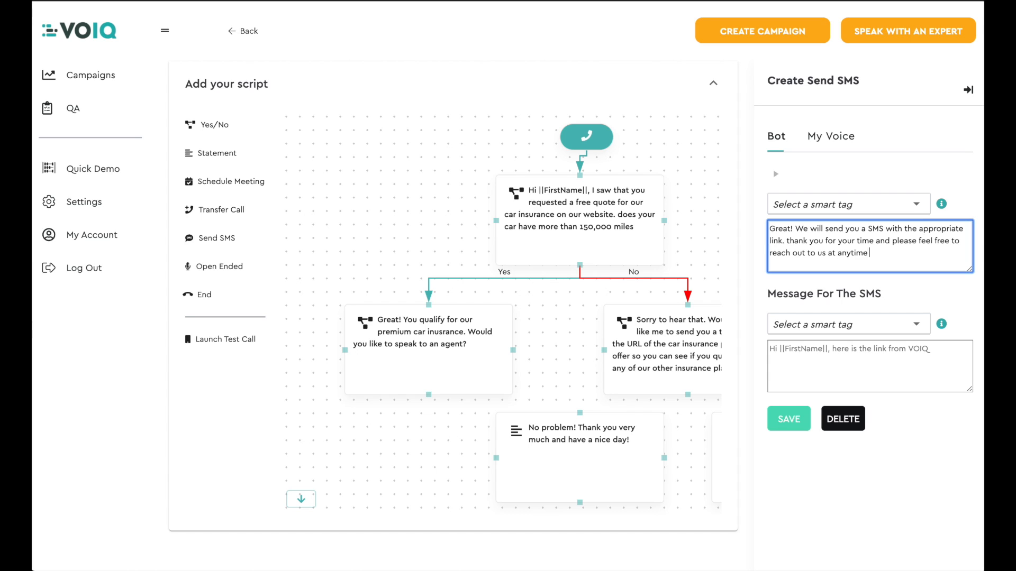
{"action": "type", "text": " if you have any questions."}
Step: Begin the text for the SMS itself with "Hi" and the FirstName smart tag
{"action": "left_click", "coordinate": [786, 354]}
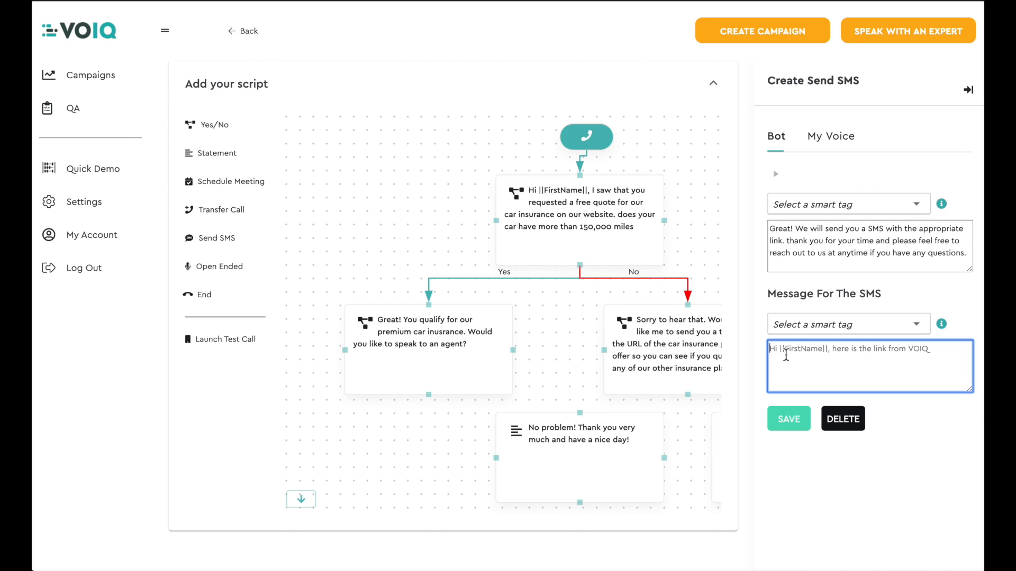
{"action": "type", "text": "Hi"}
{"action": "left_click", "coordinate": [833, 324]}
{"action": "left_click", "coordinate": [833, 379]}
{"action": "left_click", "coordinate": [846, 351]}
Step: Finish the SMS text with "here is the link to learn more about our insurance plans. Carinsuranceplans.com" and save the block
{"action": "type", "text": "Here"}
{"action": "key", "text": "BackSpace"}
{"action": "key", "text": "BackSpace"}
{"action": "key", "text": "BackSpace"}
{"action": "key", "text": "BackSpace"}
{"action": "type", "text": "here is the"}
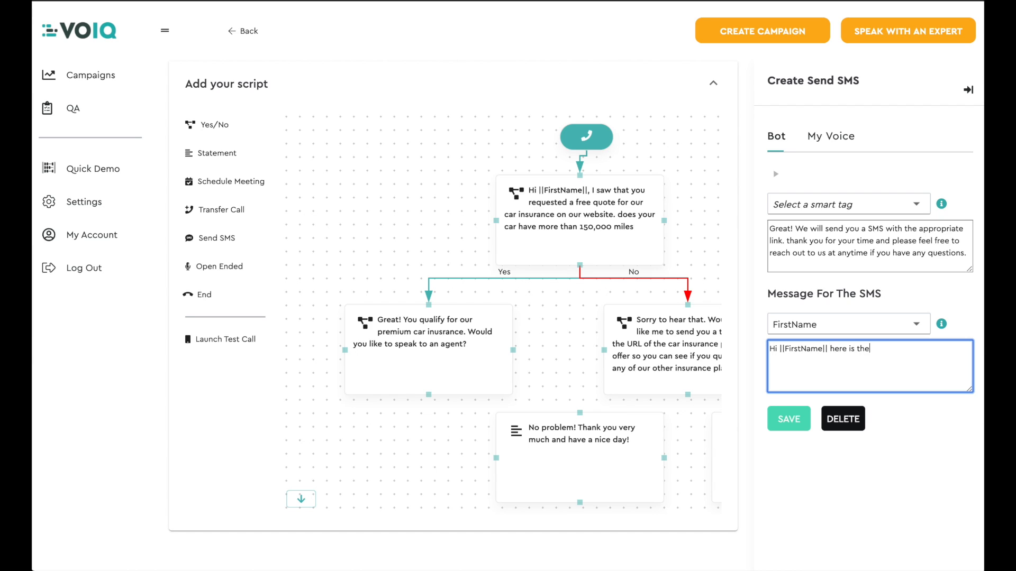
{"action": "type", "text": " link to learn more about our insurance plans. Carinsuranceplans.com"}
{"action": "left_click", "coordinate": [784, 422]}
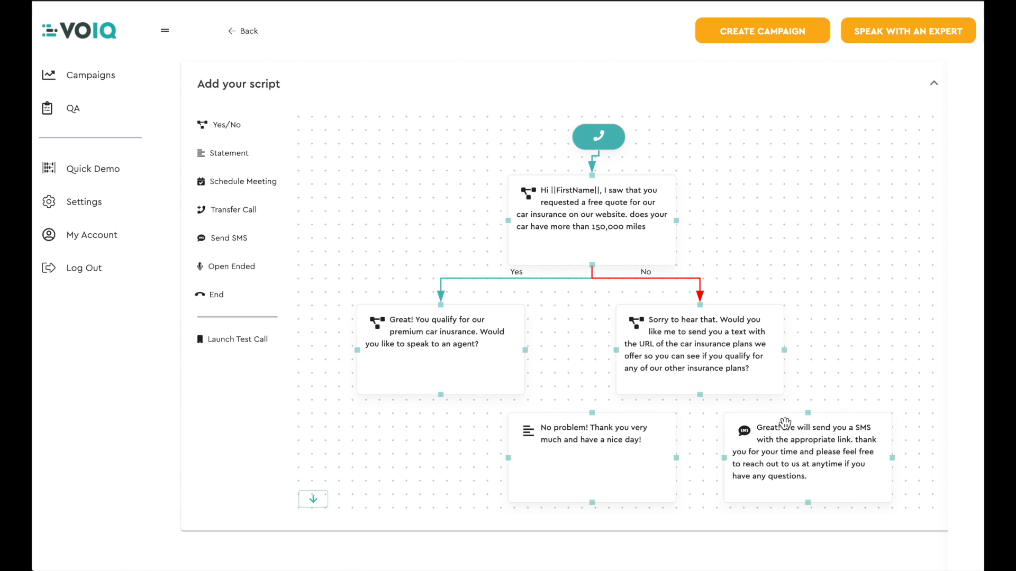
Step: Add an End block to the script and place it just below the Send SMS block
{"action": "left_click", "coordinate": [225, 300]}
{"action": "left_click_drag", "start_coordinate": [331, 130], "coordinate": [904, 500]}
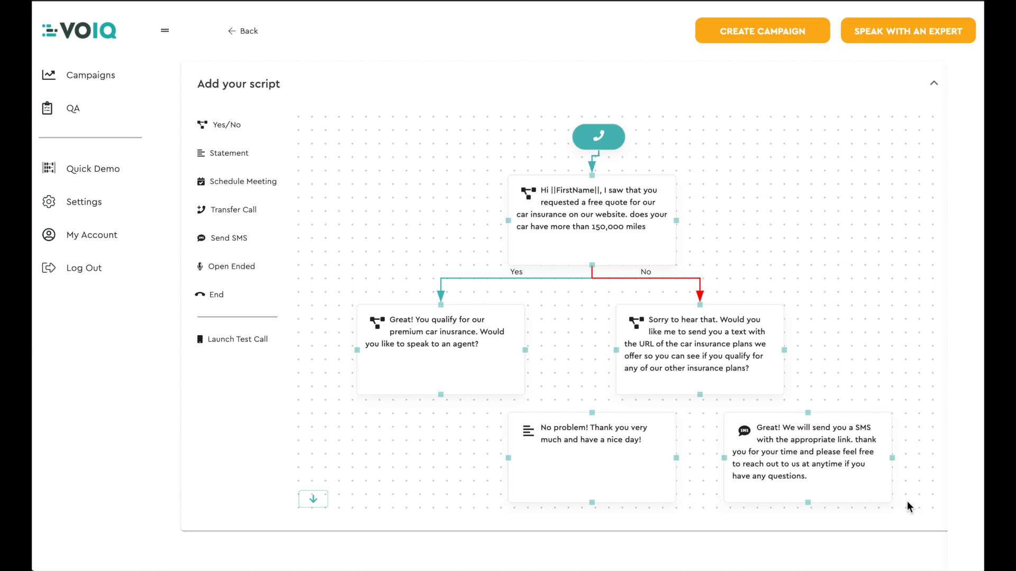
{"action": "left_click", "coordinate": [313, 500]}
{"action": "left_click", "coordinate": [313, 499]}
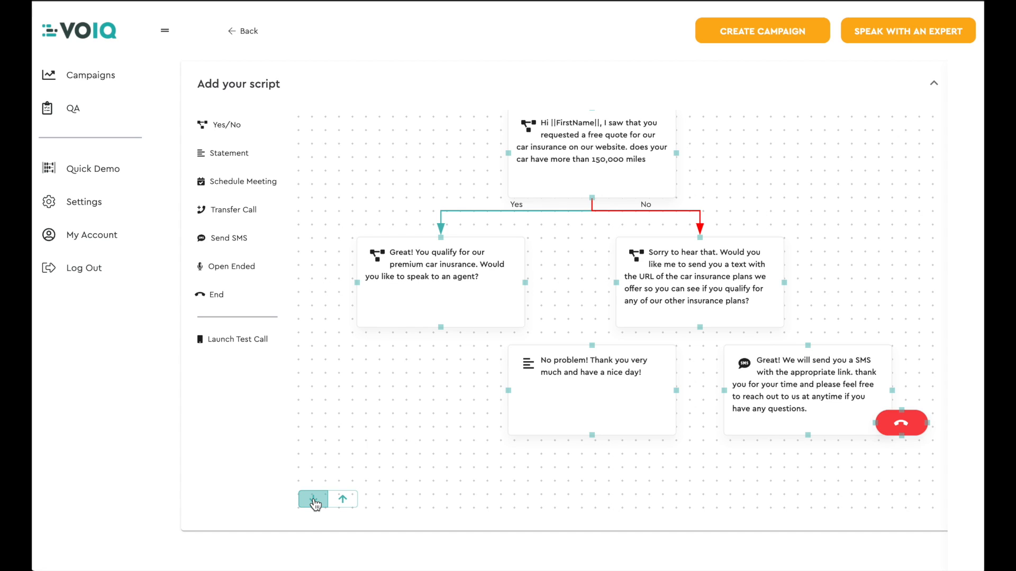
{"action": "left_click", "coordinate": [315, 501]}
{"action": "left_click", "coordinate": [315, 501]}
{"action": "left_click", "coordinate": [314, 500]}
{"action": "left_click_drag", "start_coordinate": [895, 320], "coordinate": [809, 387]}
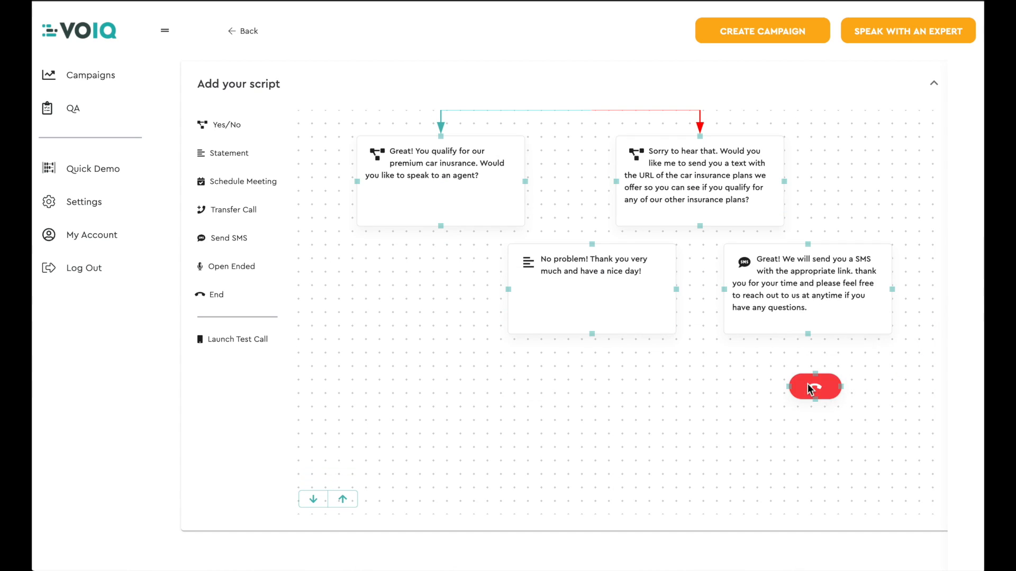
Step: Connect the "No problem!" closing statement and the Send SMS block to the End block
{"action": "left_click", "coordinate": [591, 334]}
{"action": "left_click", "coordinate": [815, 380]}
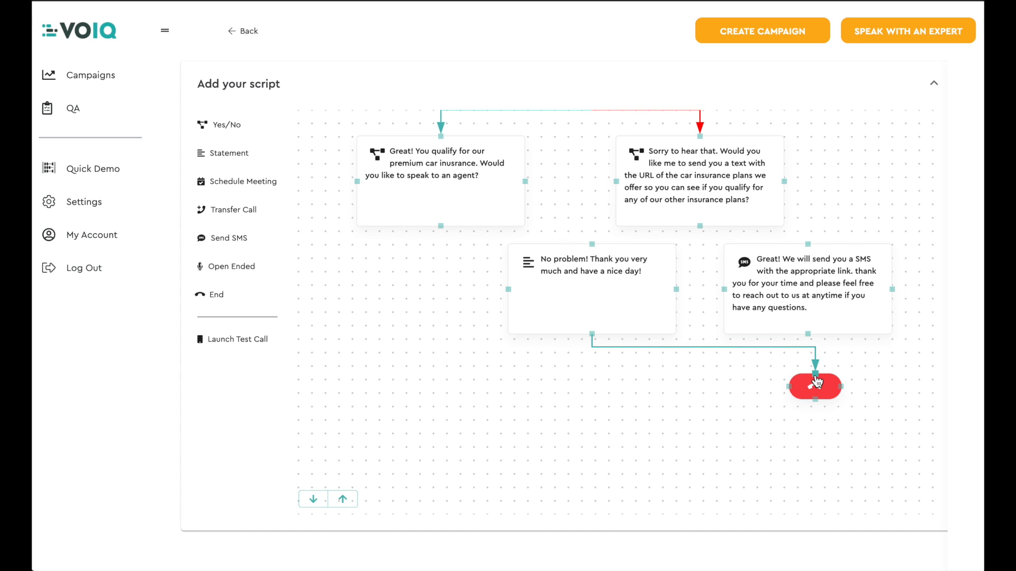
{"action": "left_click", "coordinate": [808, 335]}
{"action": "left_click", "coordinate": [818, 377]}
Step: Connect the "Sorry to hear that" question's Yes branch to the closing statement and its No branch to the Send SMS block
{"action": "left_click", "coordinate": [701, 228]}
{"action": "left_click", "coordinate": [592, 245]}
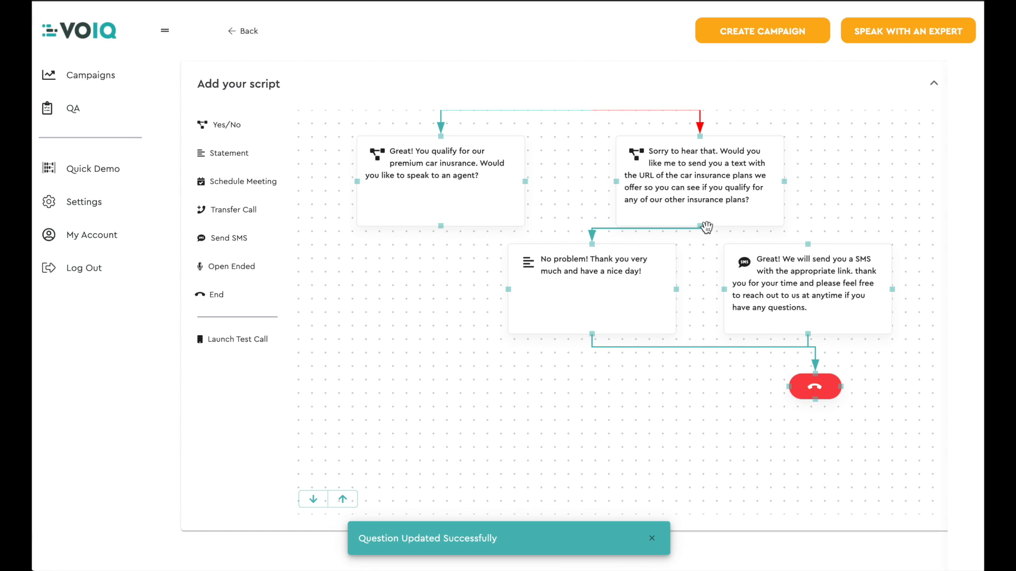
{"action": "left_click", "coordinate": [703, 222]}
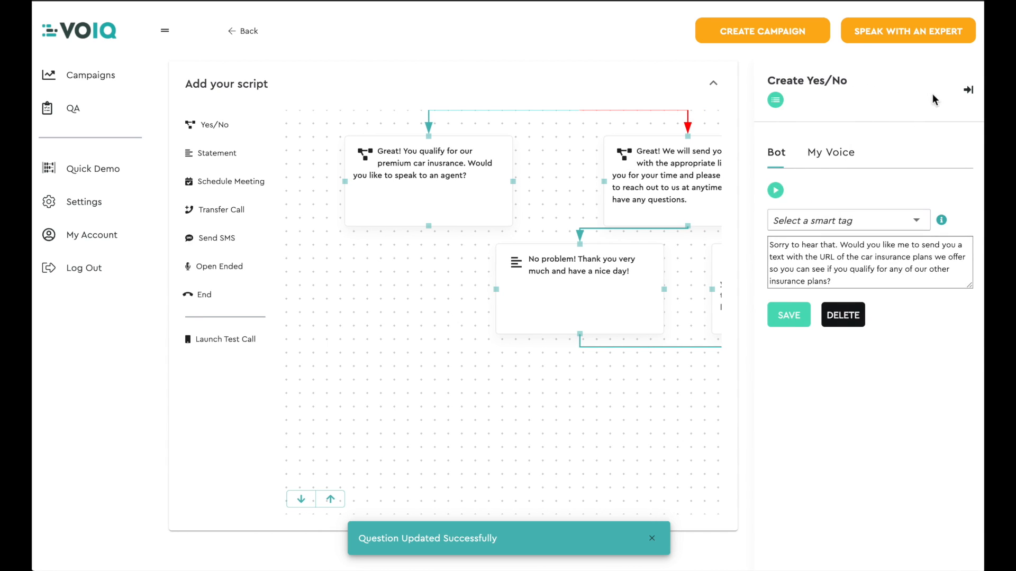
{"action": "left_click", "coordinate": [968, 90]}
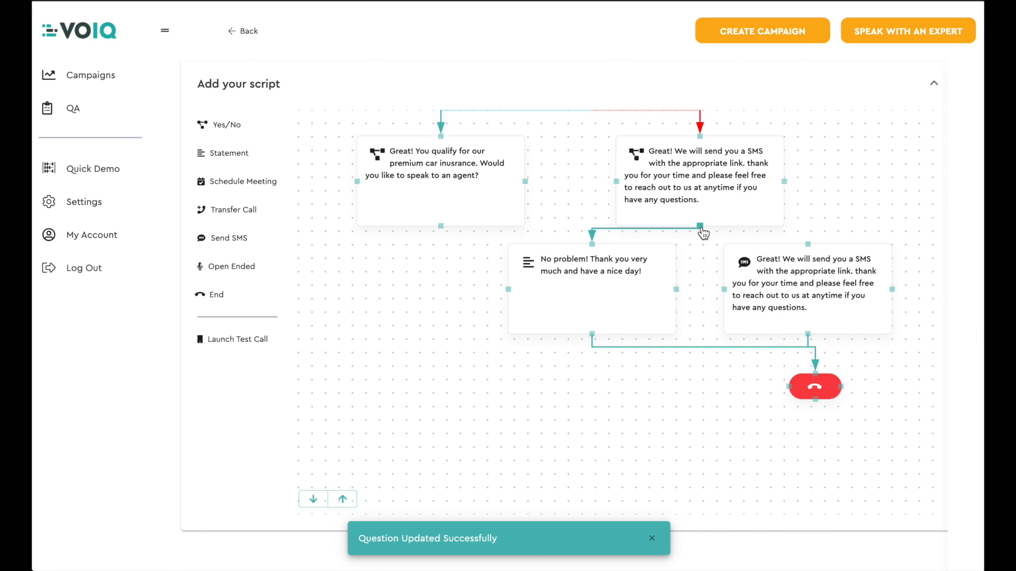
{"action": "left_click_drag", "start_coordinate": [703, 233], "coordinate": [813, 250]}
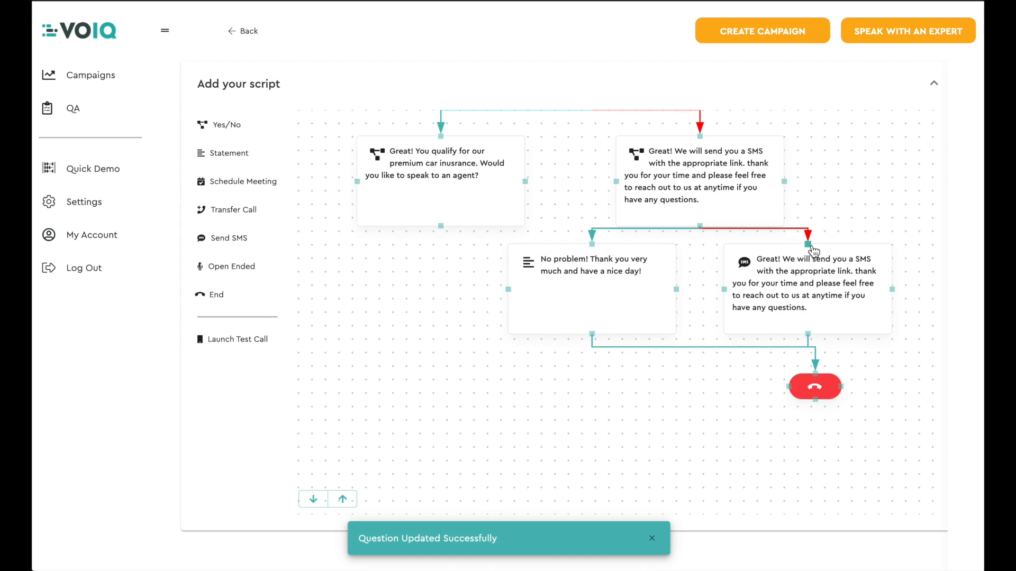
Step: Remove the connector between the closing statement and the End block and reconnect the statement to the End block's left side
{"action": "left_click", "coordinate": [705, 352]}
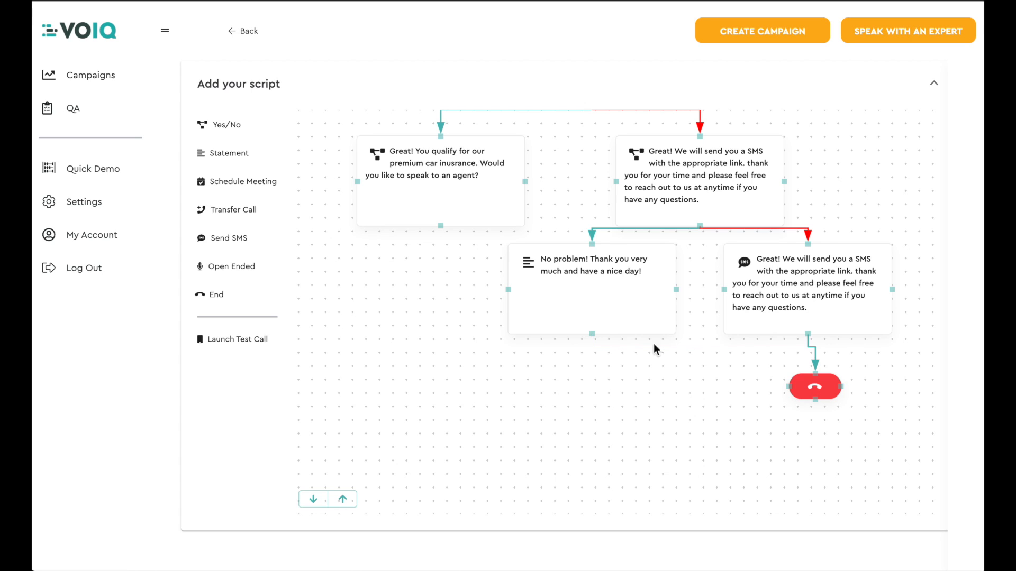
{"action": "left_click", "coordinate": [592, 335]}
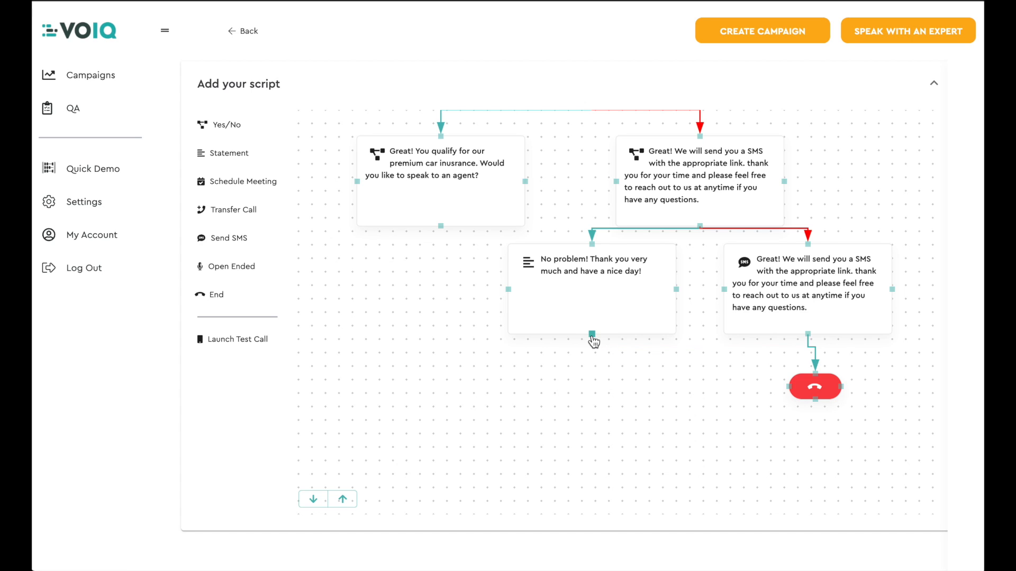
{"action": "left_click", "coordinate": [791, 390]}
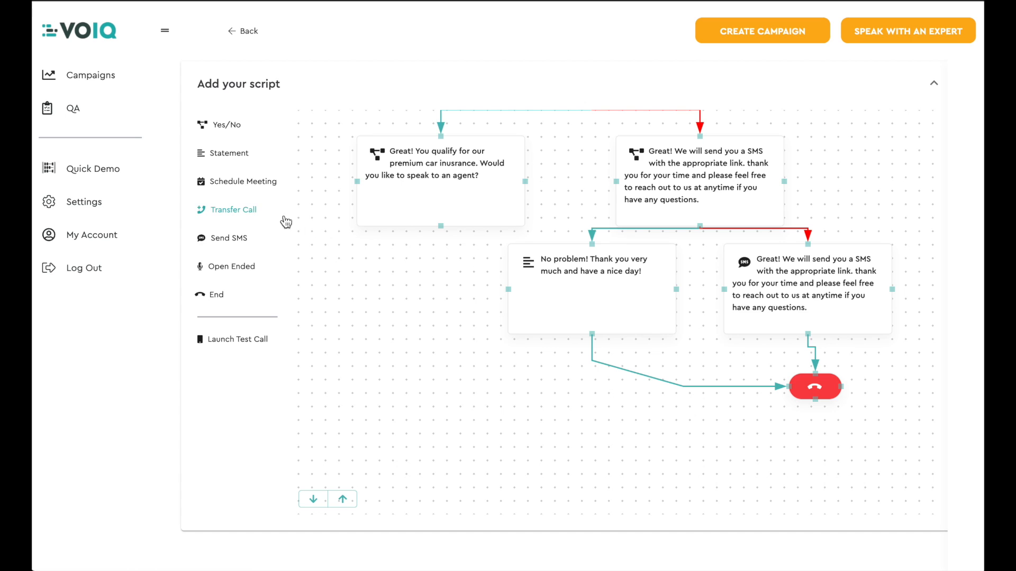
Step: Add a Transfer Call block well below the "Great! You qualify" question and open its settings
{"action": "left_click_drag", "start_coordinate": [251, 214], "coordinate": [442, 430]}
{"action": "left_click", "coordinate": [313, 500]}
{"action": "left_click", "coordinate": [419, 386]}
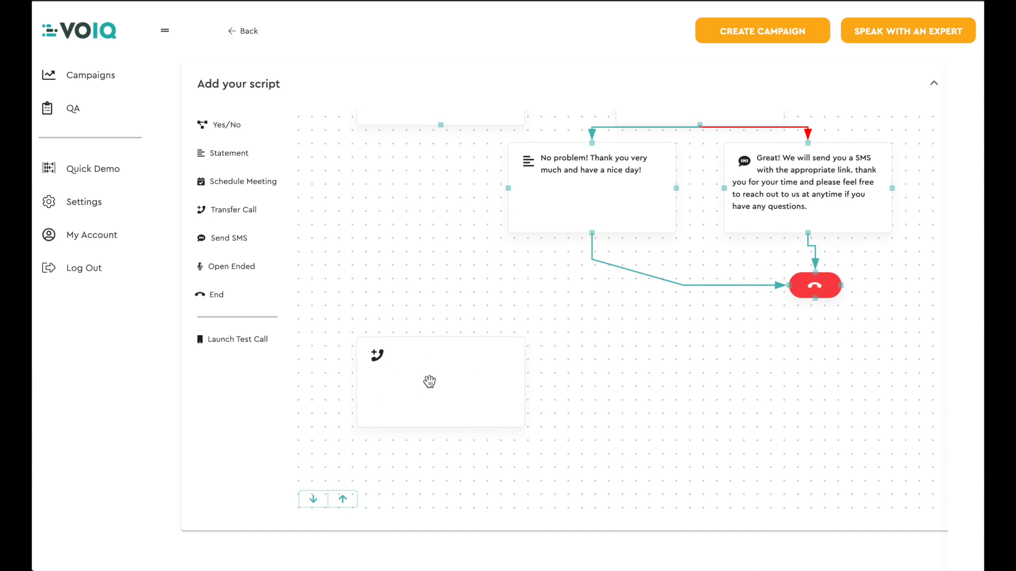
Step: Enter "Great! We will transfer you to an agent shortly." as the bot message and fill in the transfer phone number
{"action": "left_click", "coordinate": [777, 238]}
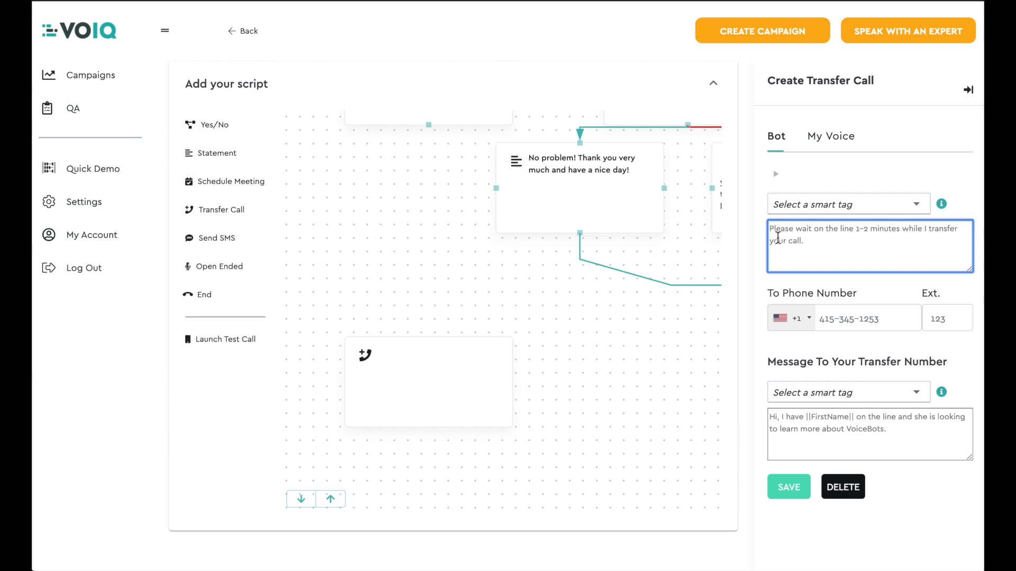
{"action": "left_click", "coordinate": [832, 319]}
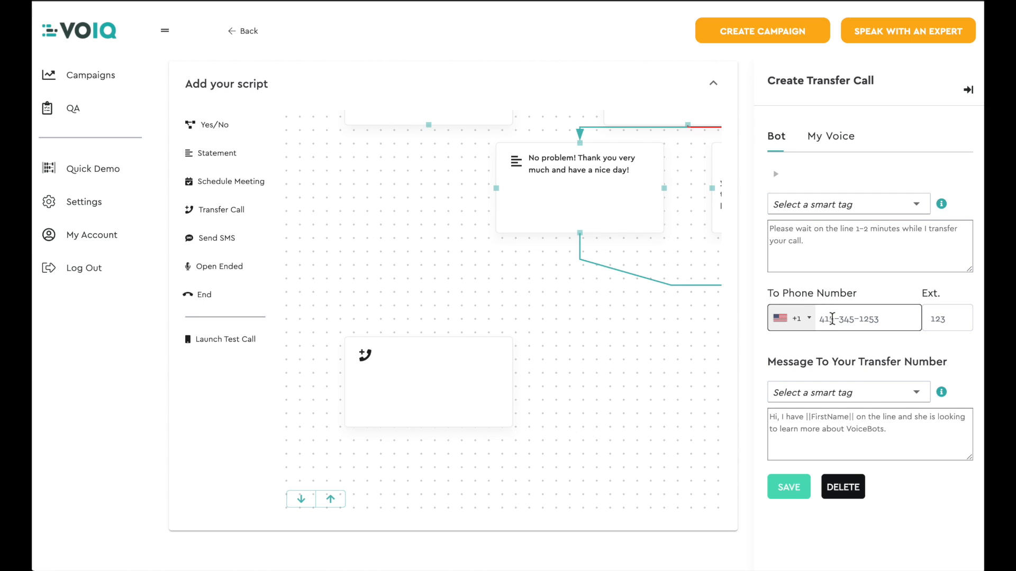
{"action": "left_click", "coordinate": [942, 319]}
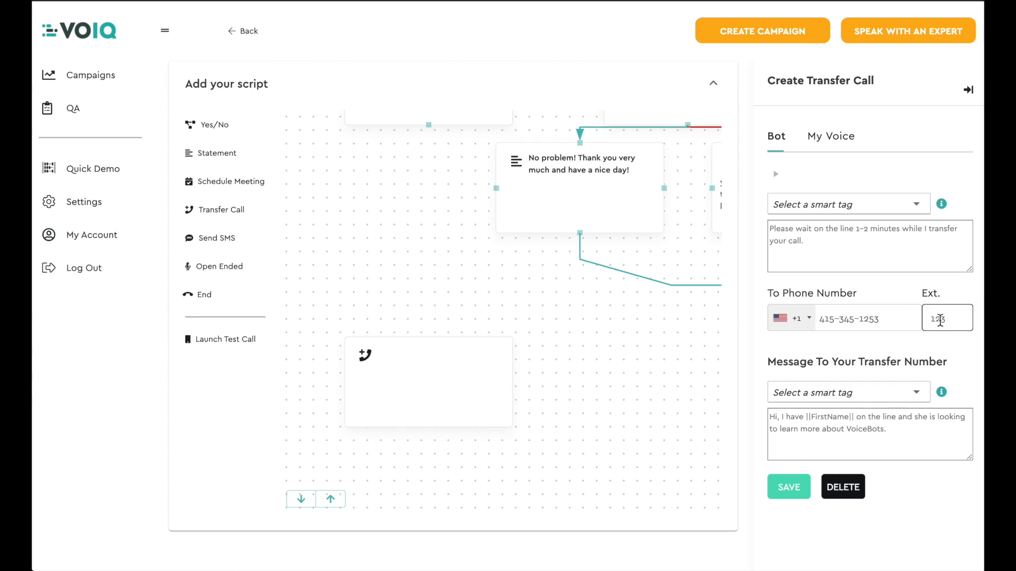
{"action": "left_click", "coordinate": [775, 231]}
{"action": "type", "text": "Great! We will transfer you to an agent shortly."}
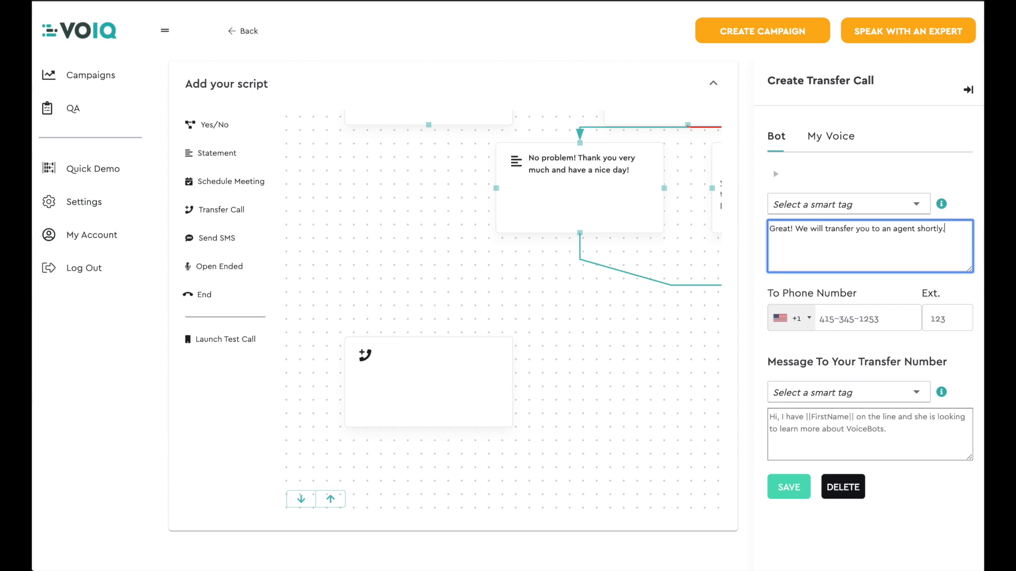
{"action": "left_click", "coordinate": [822, 315]}
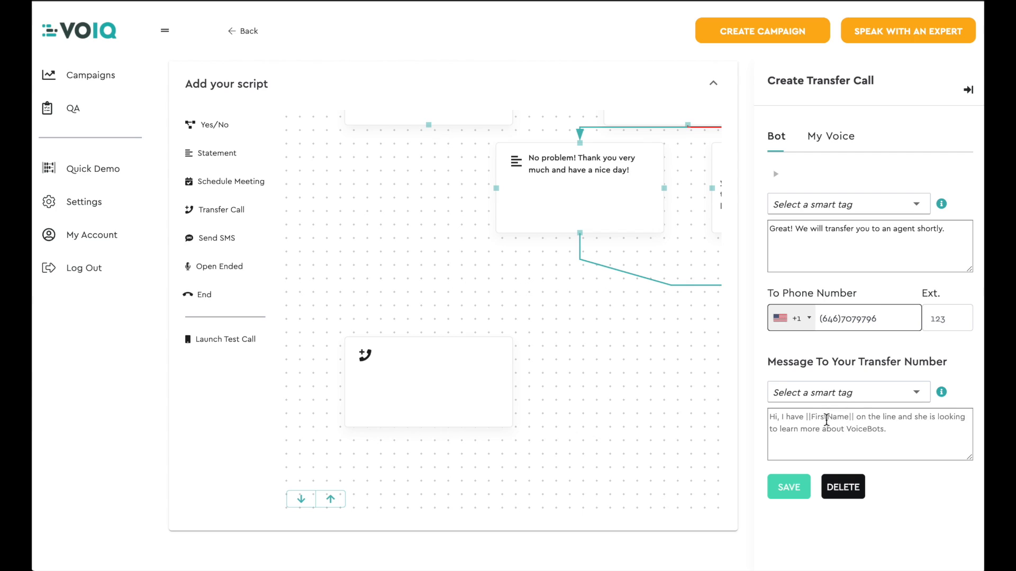
Step: Write the transfer-number message "Hi, I have ||FirstName|| on the line. They are interested and qualify for our premium car insurance." and save the block
{"action": "left_click", "coordinate": [777, 422]}
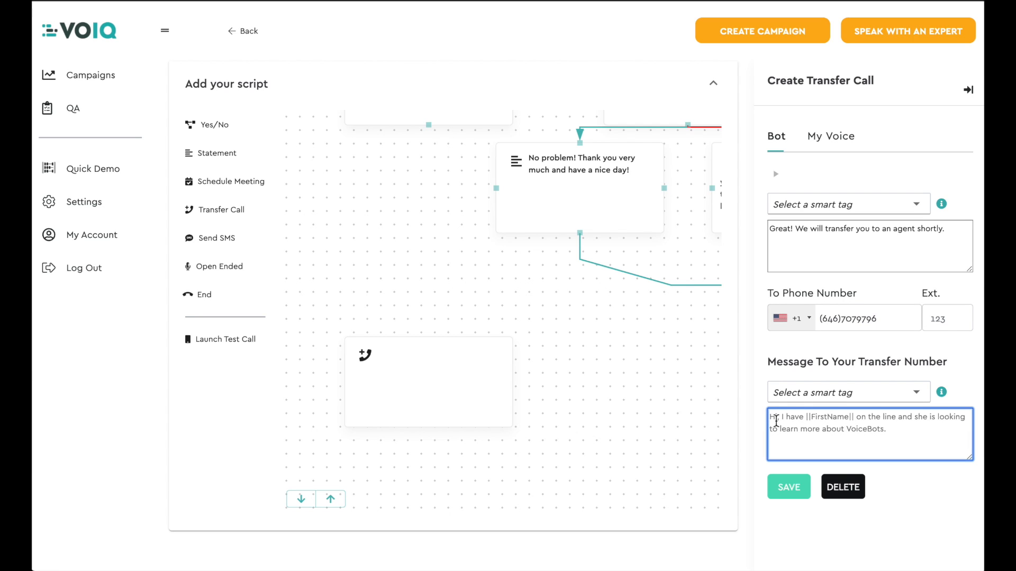
{"action": "type", "text": "Hi, I have"}
{"action": "left_click", "coordinate": [775, 395]}
{"action": "left_click", "coordinate": [859, 431]}
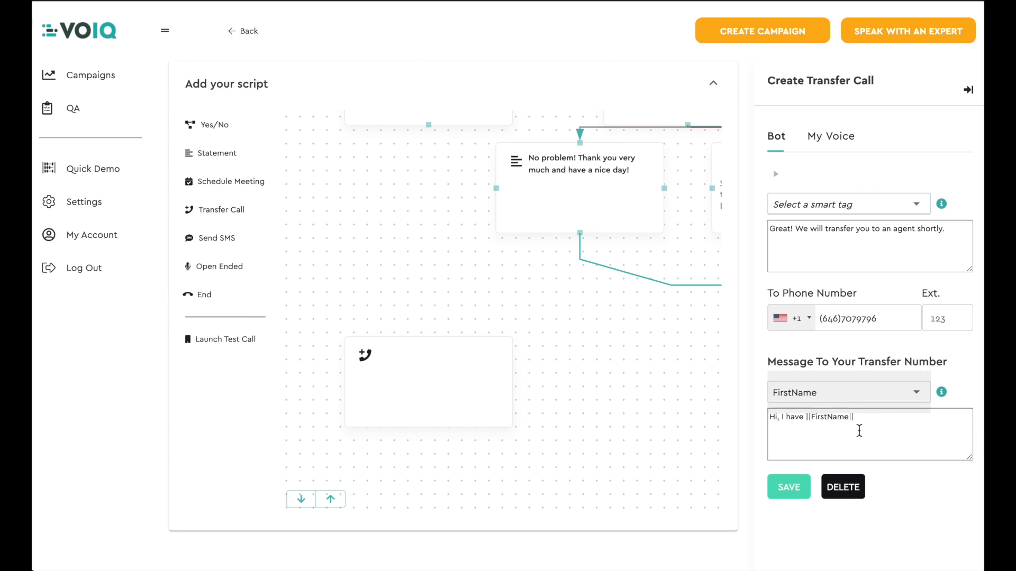
{"action": "type", "text": "on the line. They are interested and qualify for our premium car insurance."}
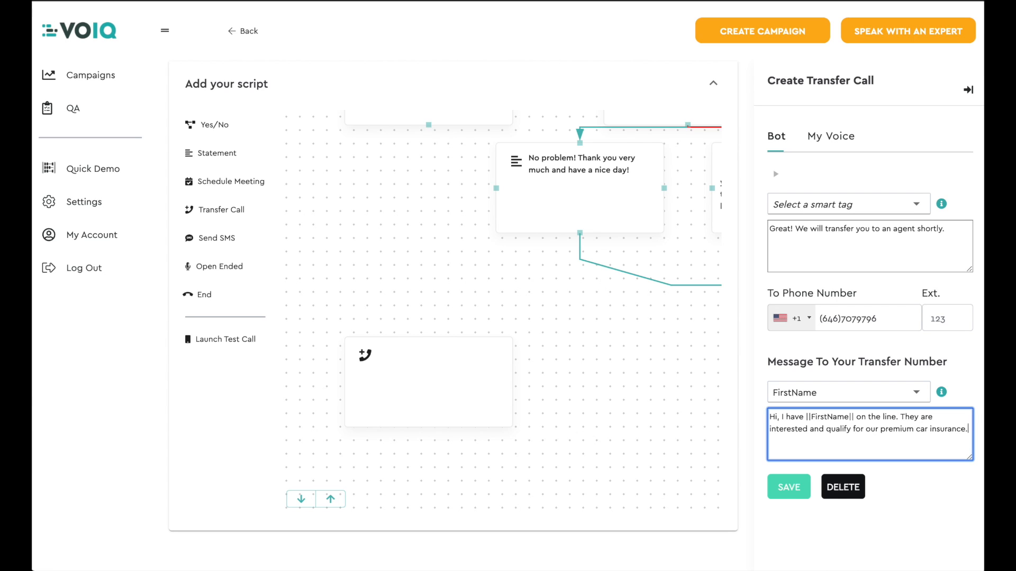
{"action": "left_click", "coordinate": [796, 484]}
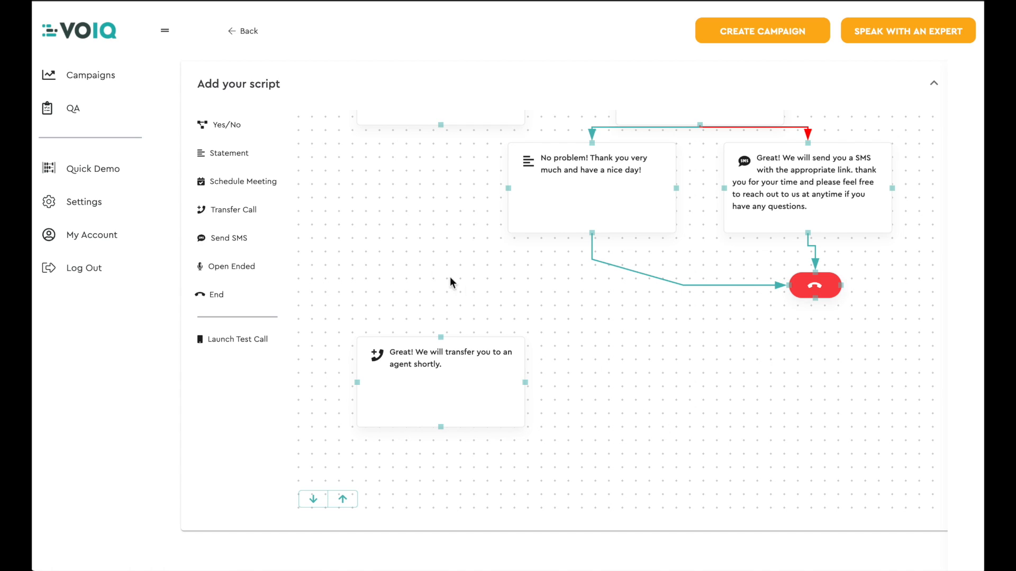
Step: Add a Schedule Meeting block to the right of the Transfer Call block and open its settings
{"action": "left_click", "coordinate": [249, 185]}
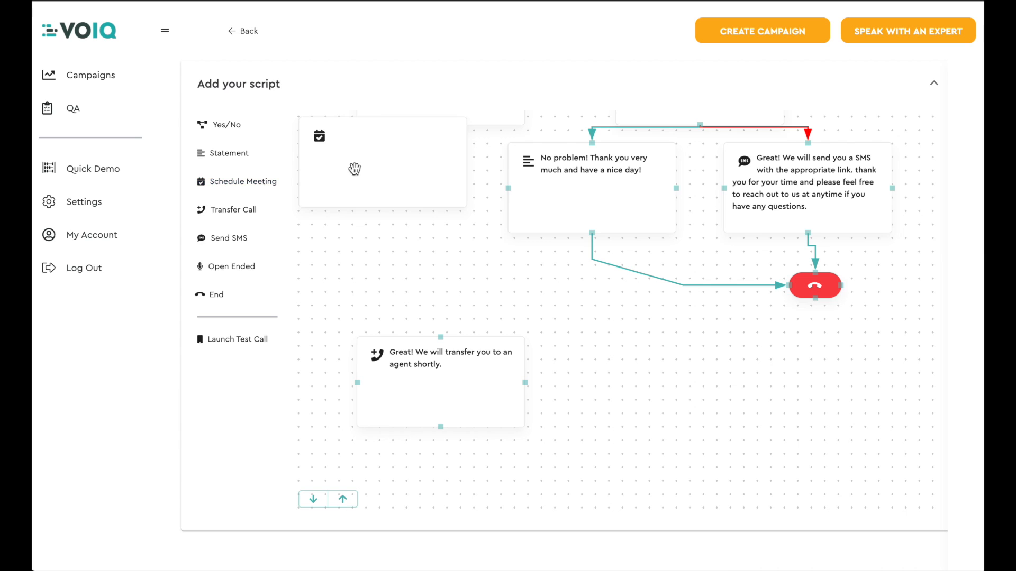
{"action": "left_click_drag", "start_coordinate": [376, 160], "coordinate": [647, 384]}
{"action": "left_click", "coordinate": [646, 379]}
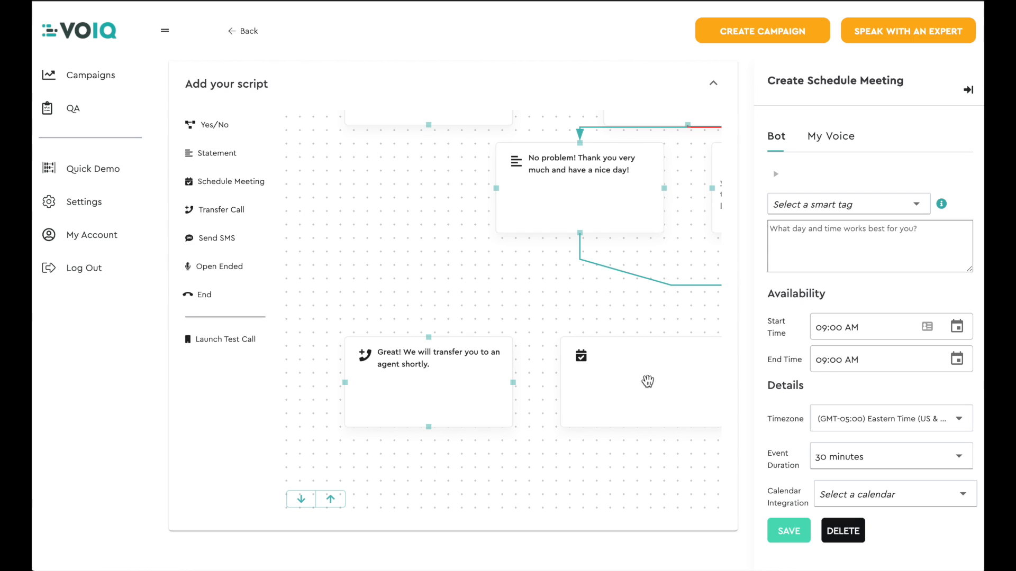
Step: Enter "No problem, when would you like to speak with an agent?" as the meeting block's bot message
{"action": "left_click", "coordinate": [809, 243]}
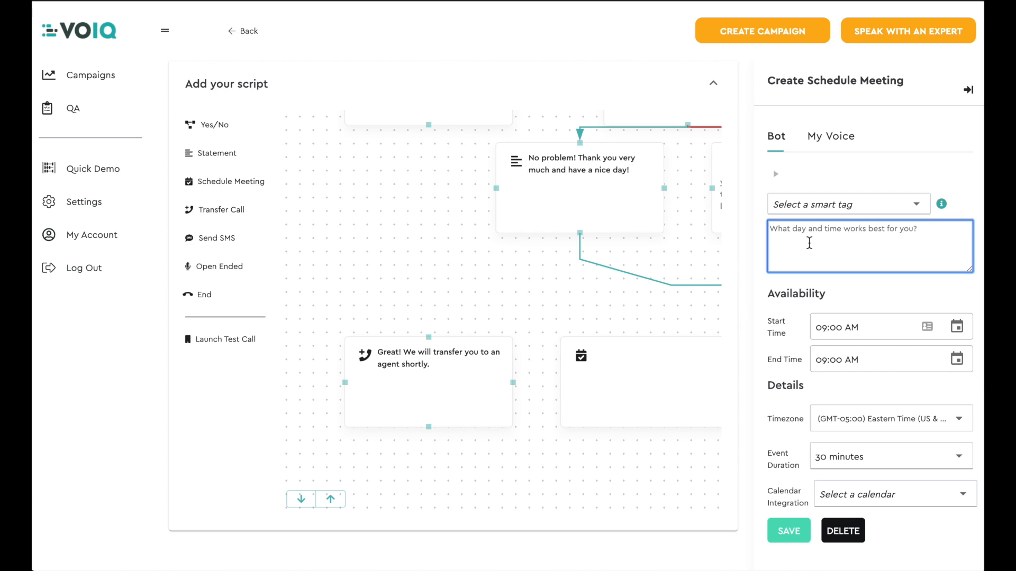
{"action": "type", "text": "No problem"}
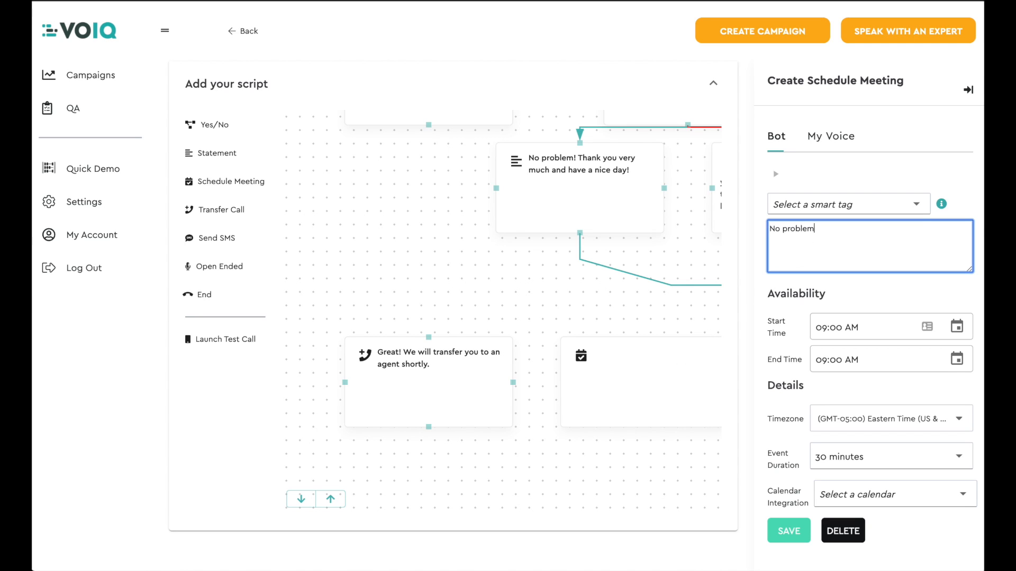
{"action": "type", "text": ", when would you like to speak with an agent?"}
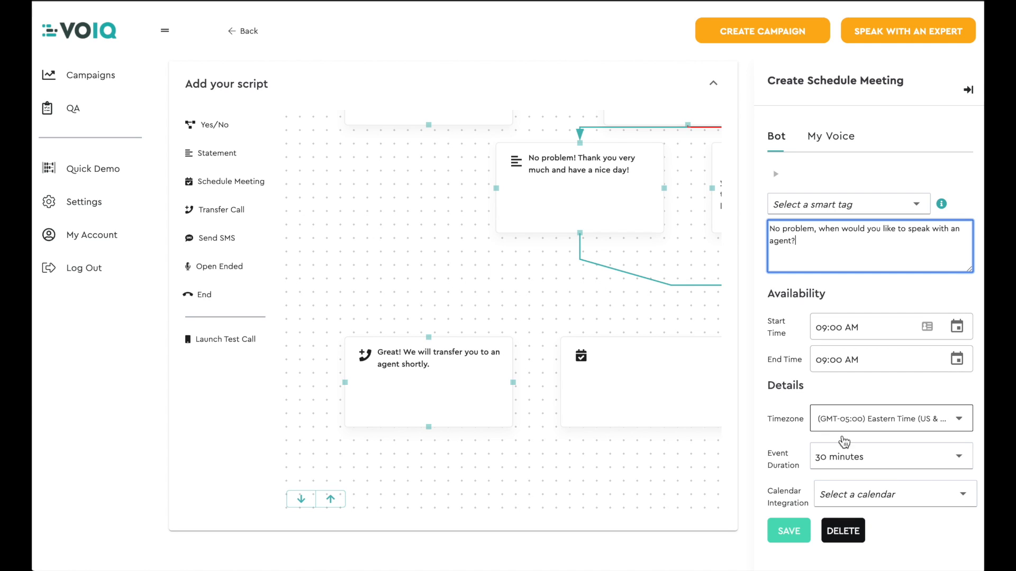
Step: Select the listed e-mail account as the meeting block's calendar integration and save the block
{"action": "left_click", "coordinate": [869, 500]}
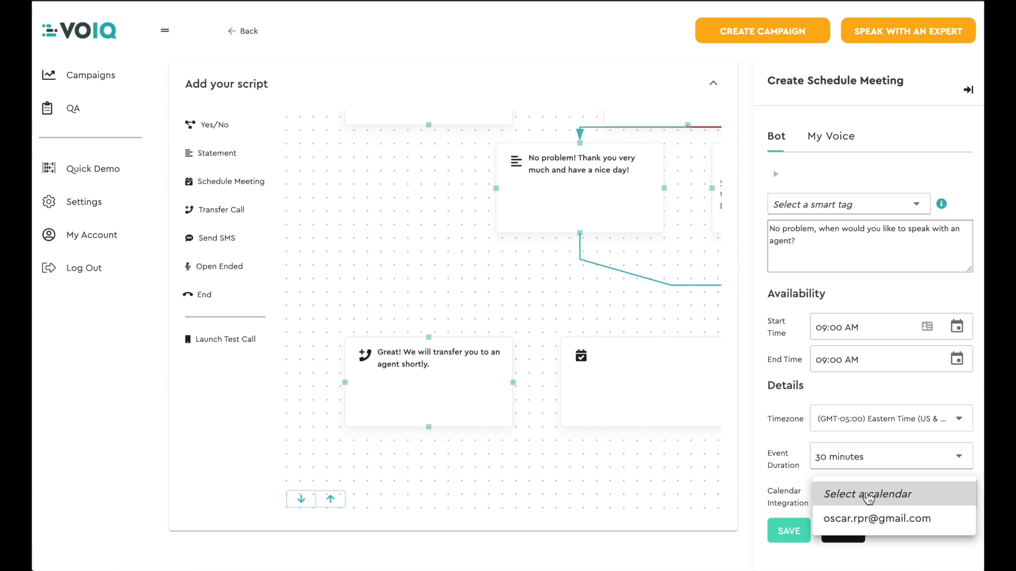
{"action": "left_click", "coordinate": [880, 522]}
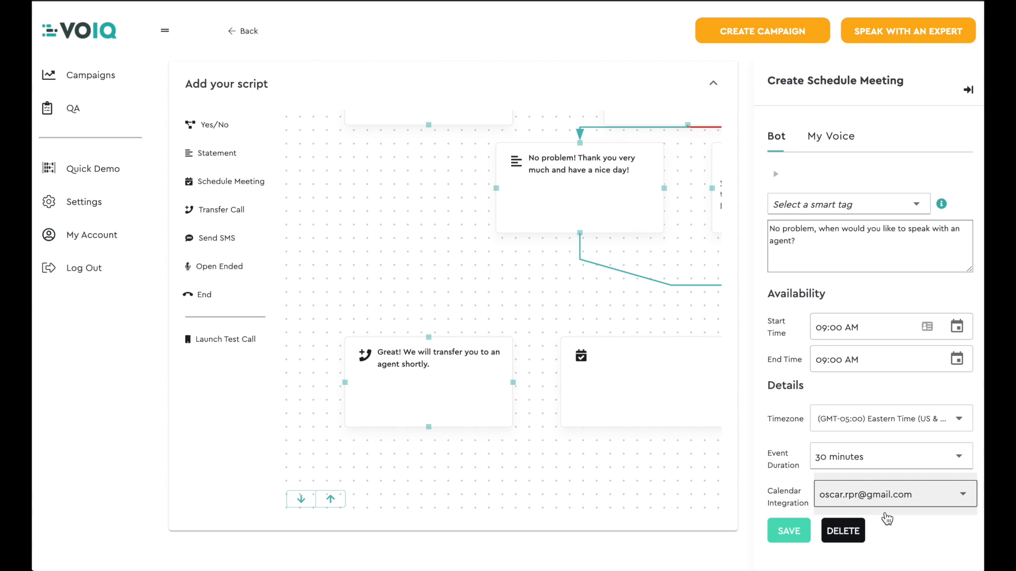
{"action": "left_click", "coordinate": [792, 534]}
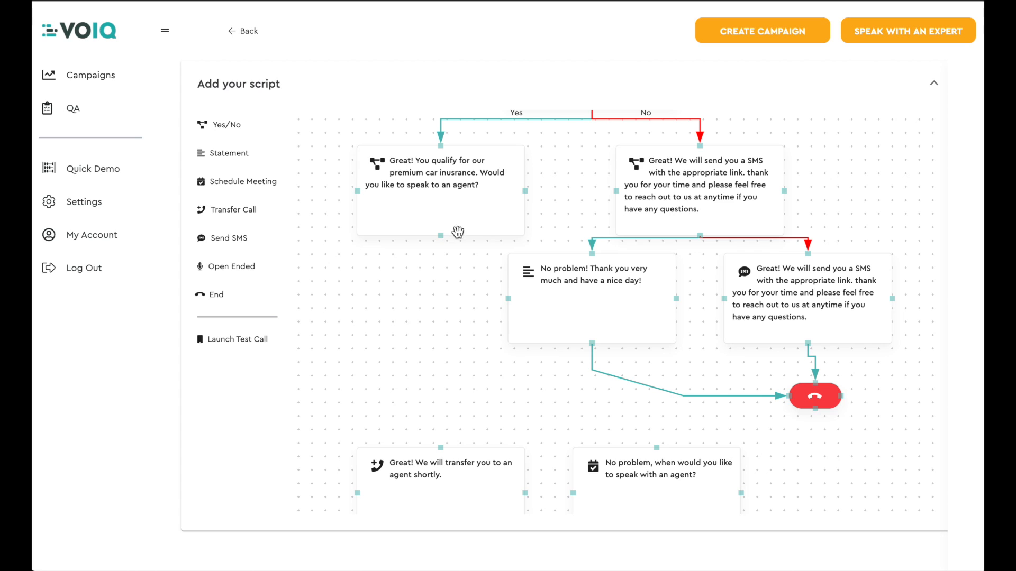
Step: Connect the "Great! You qualify" question's Yes branch to the Transfer Call block and its No branch to the Schedule Meeting block
{"action": "left_click_drag", "start_coordinate": [441, 238], "coordinate": [441, 449]}
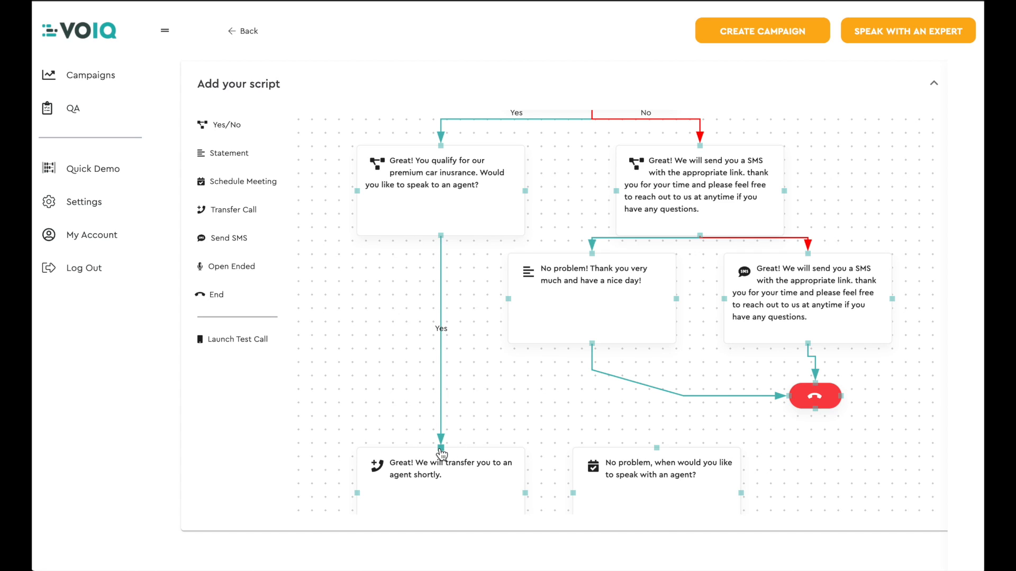
{"action": "left_click", "coordinate": [441, 237]}
{"action": "left_click", "coordinate": [657, 449]}
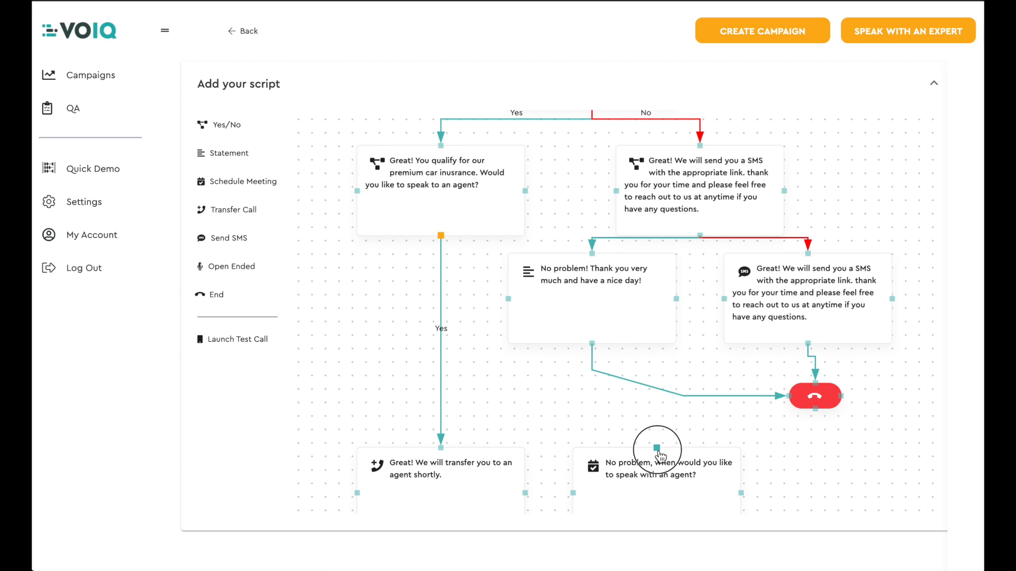
Step: Move the Schedule Meeting and Transfer Call blocks further down the canvas, keeping them side by side
{"action": "scroll", "coordinate": [657, 452], "scroll_direction": "down", "scroll_amount": 2}
{"action": "left_click_drag", "start_coordinate": [650, 406], "coordinate": [651, 471]}
{"action": "left_click_drag", "start_coordinate": [423, 370], "coordinate": [426, 429]}
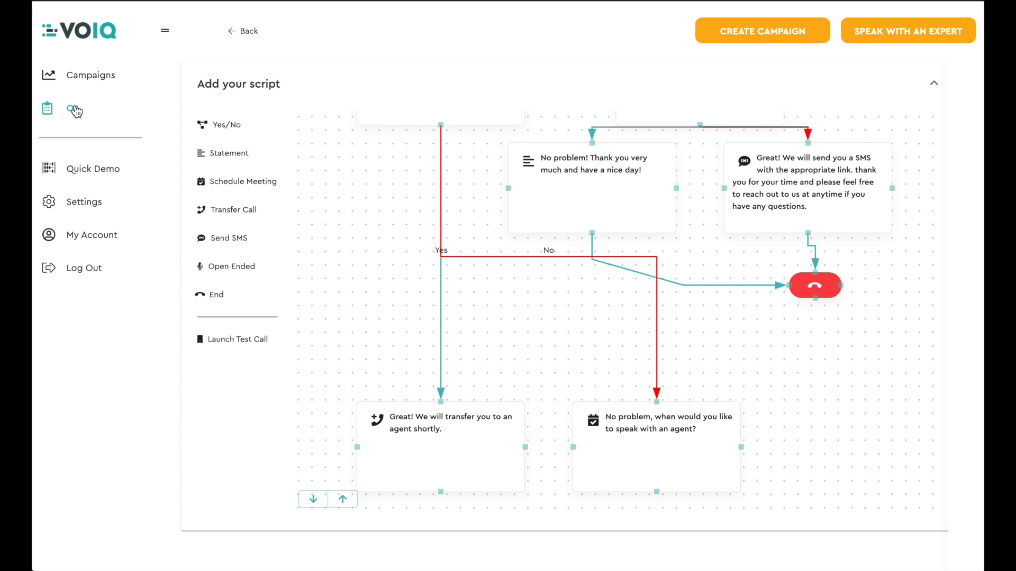
Step: Add an Open Ended block to the right of the Schedule Meeting block and open its settings
{"action": "left_click", "coordinate": [227, 266]}
{"action": "left_click_drag", "start_coordinate": [377, 148], "coordinate": [846, 431]}
{"action": "left_click", "coordinate": [314, 502]}
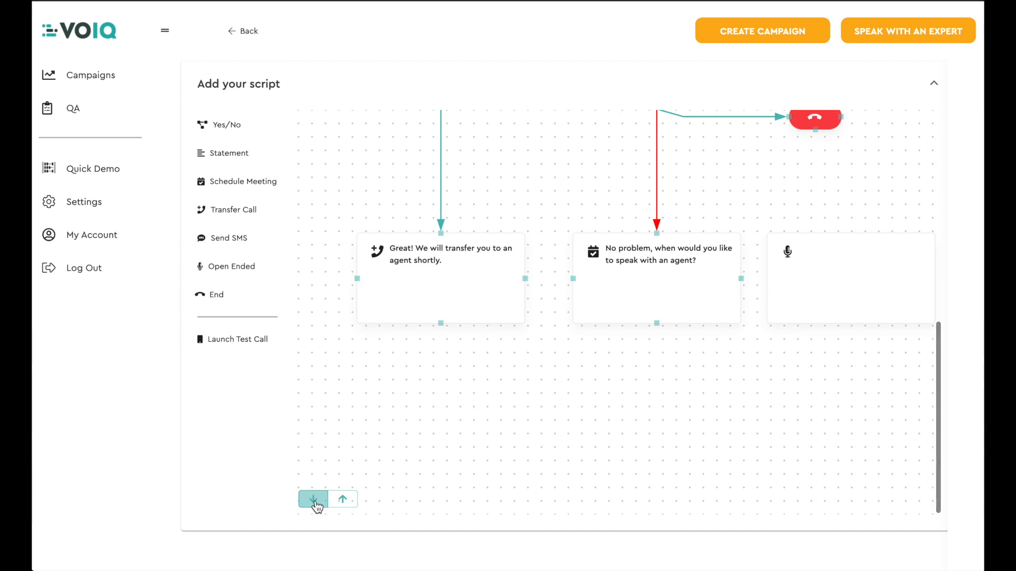
{"action": "left_click", "coordinate": [846, 280]}
Step: Enter the open-ended question "Is there anything that you would like our sales reps to know before your call?" and save the block
{"action": "left_click", "coordinate": [864, 227]}
{"action": "type", "text": "Is there anything that you would like our sales reps to know before your call?"}
{"action": "left_click", "coordinate": [789, 347]}
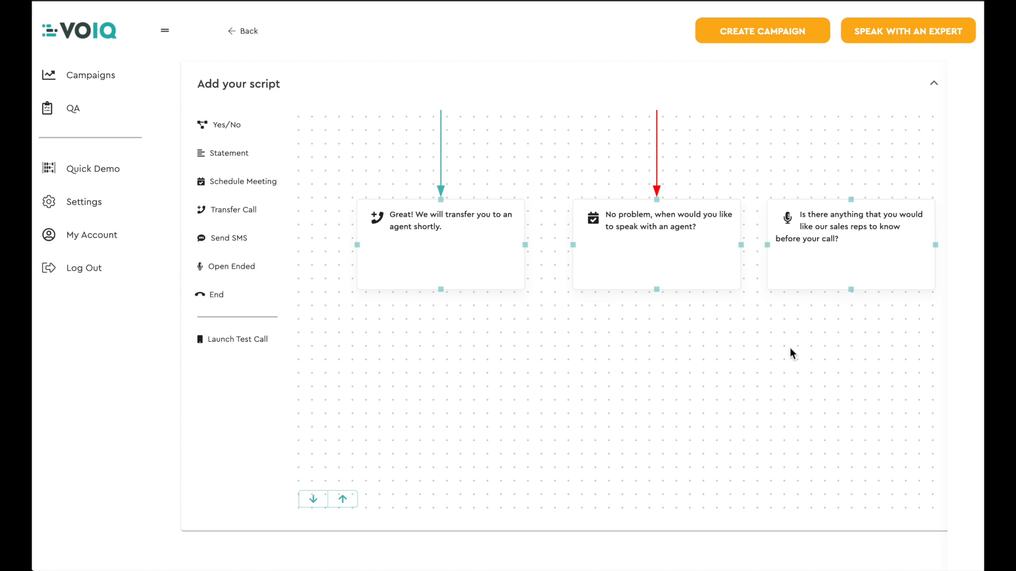
Step: Add a Statement block below the open-ended question with the text "Thanks! We're looking forward to meeting you soon!" and save it
{"action": "left_click_drag", "start_coordinate": [230, 153], "coordinate": [860, 389]}
{"action": "left_click", "coordinate": [817, 233]}
{"action": "type", "text": "Thanks! We're looking forward"}
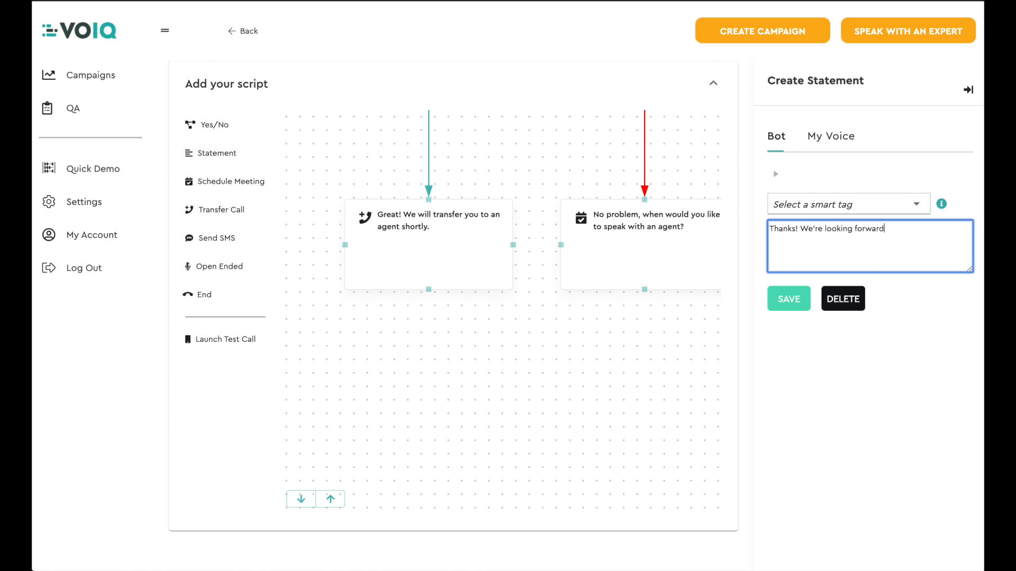
{"action": "type", "text": " to meeting you soon!"}
{"action": "left_click", "coordinate": [784, 297]}
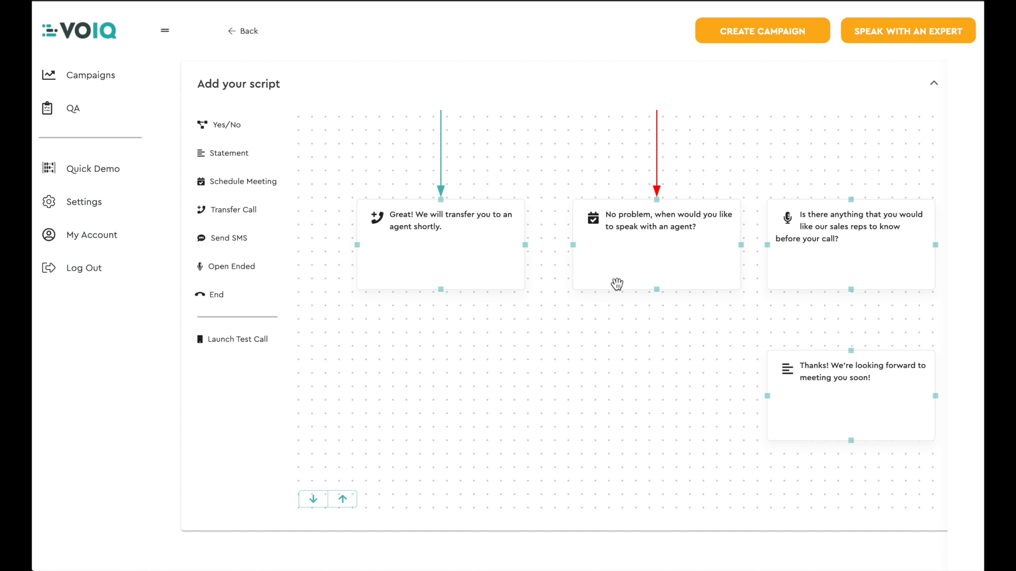
Step: Add a second End block below the Schedule Meeting block and connect the "Thanks!" statement and the Transfer Call block to it
{"action": "left_click", "coordinate": [221, 301]}
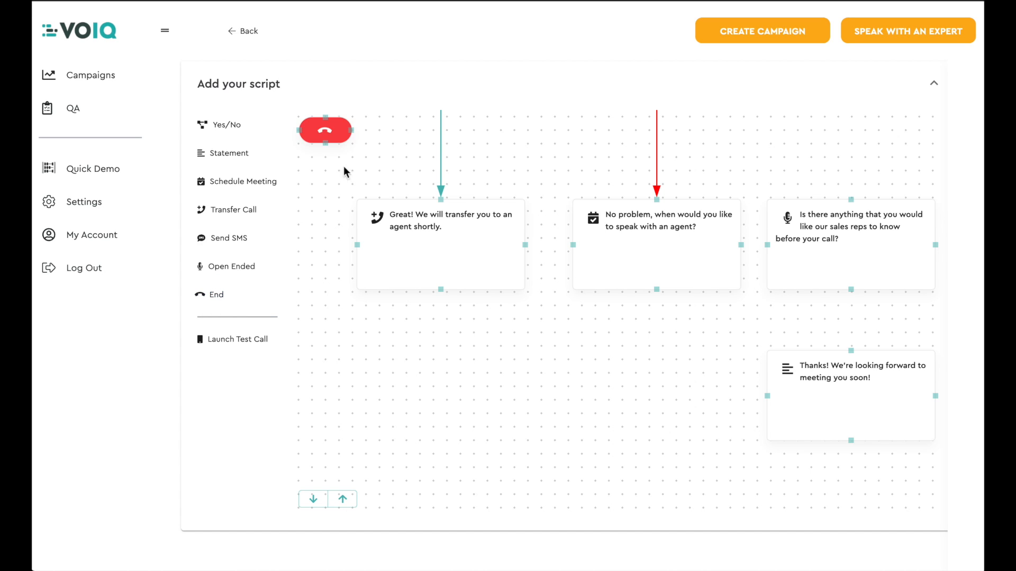
{"action": "left_click_drag", "start_coordinate": [332, 129], "coordinate": [676, 460]}
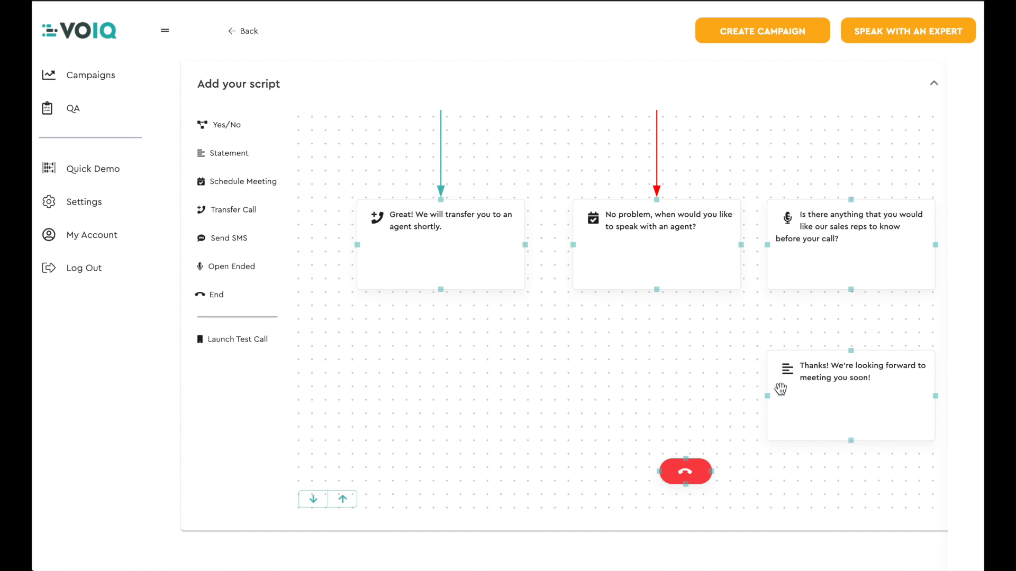
{"action": "left_click_drag", "start_coordinate": [749, 408], "coordinate": [687, 459]}
{"action": "left_click_drag", "start_coordinate": [443, 292], "coordinate": [664, 475]}
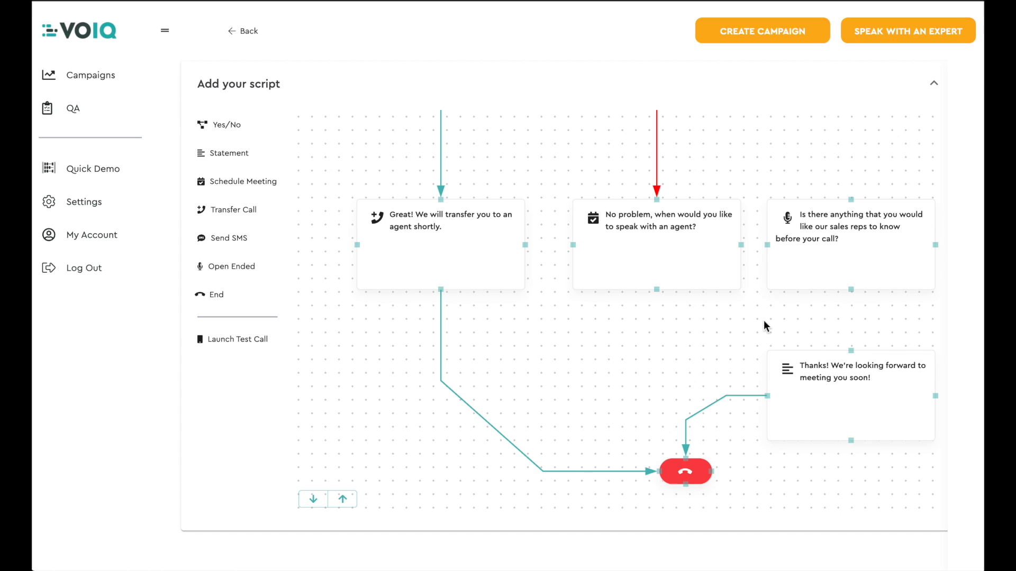
Step: Connect the Schedule Meeting block to the open-ended question, and the open-ended question to the "Thanks!" statement
{"action": "left_click_drag", "start_coordinate": [767, 246], "coordinate": [768, 246]}
{"action": "left_click_drag", "start_coordinate": [853, 354], "coordinate": [852, 356]}
Step: Start a test call for the script and choose to type in the contact information
{"action": "left_click", "coordinate": [247, 344]}
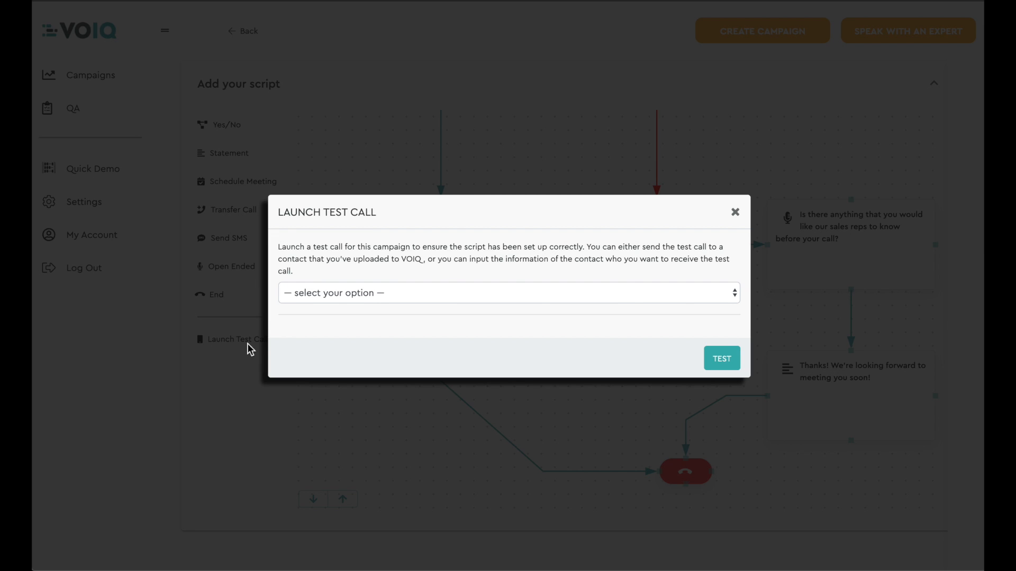
{"action": "left_click", "coordinate": [345, 292]}
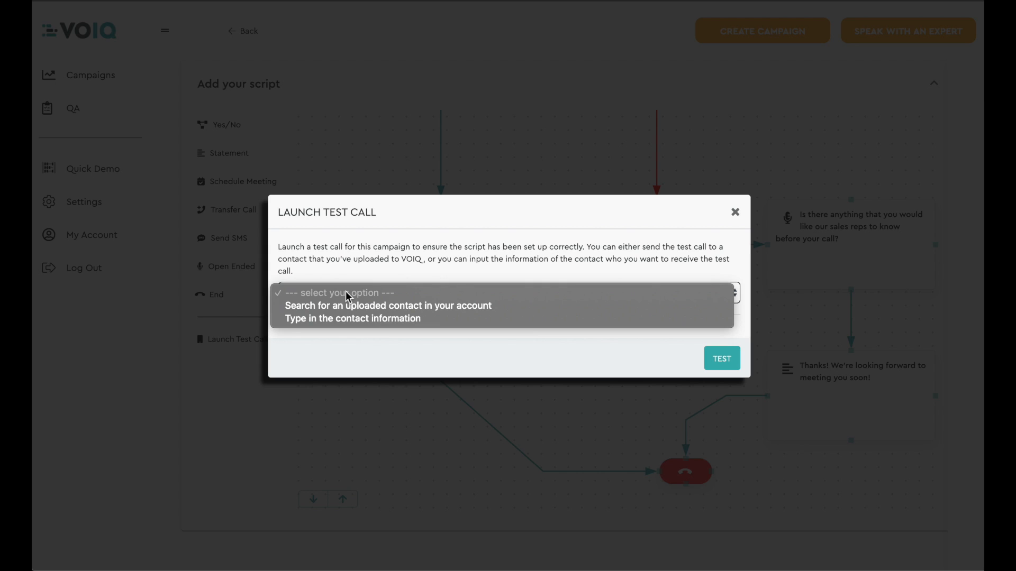
{"action": "left_click", "coordinate": [341, 318]}
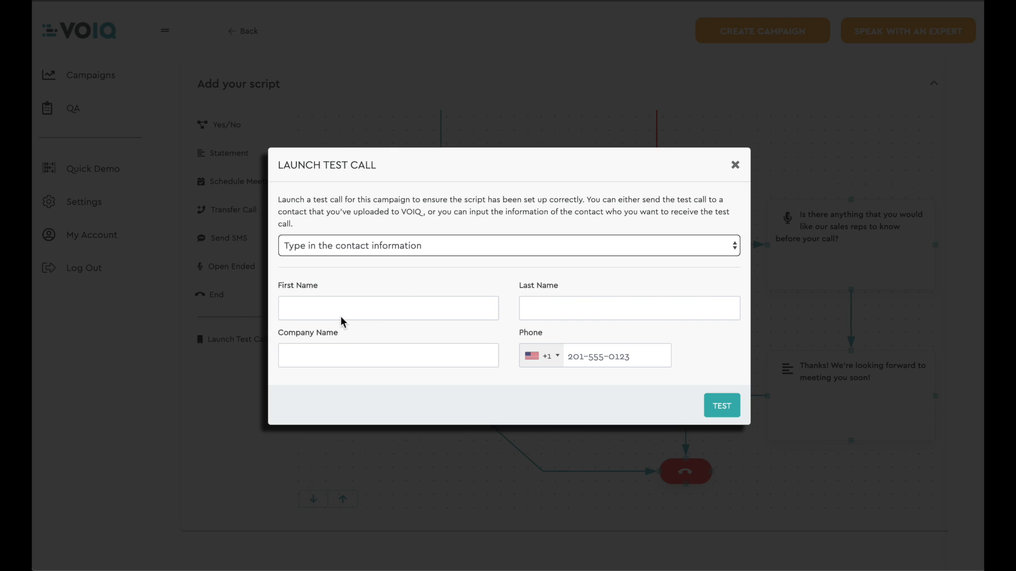
Step: Enter the contact's first and last name, company ACME and phone number, and launch the test call
{"action": "left_click", "coordinate": [340, 317]}
{"action": "key", "text": "Tab"}
{"action": "key", "text": "Tab"}
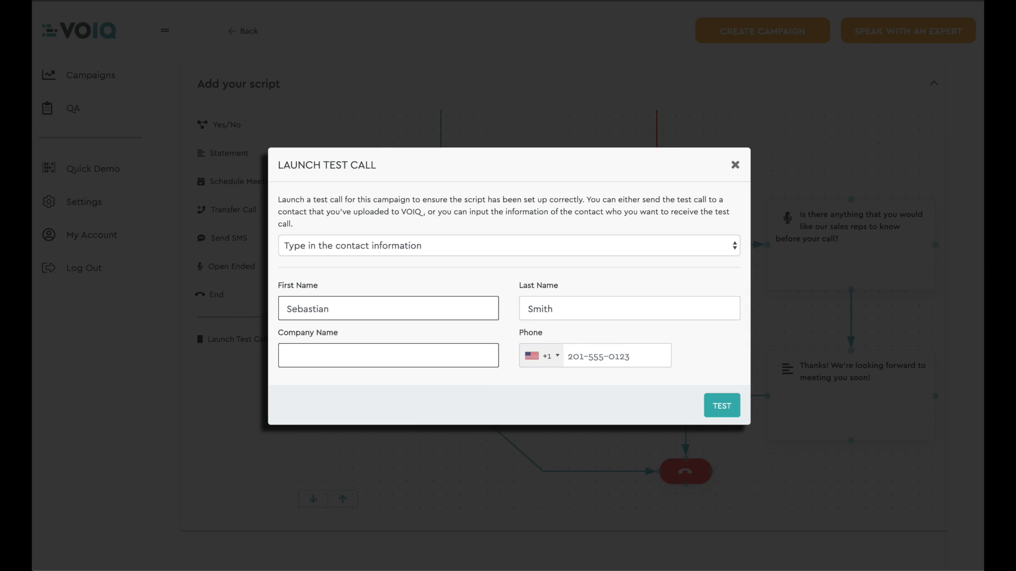
{"action": "type", "text": "ACME"}
{"action": "key", "text": "Tab"}
{"action": "key", "text": "Tab"}
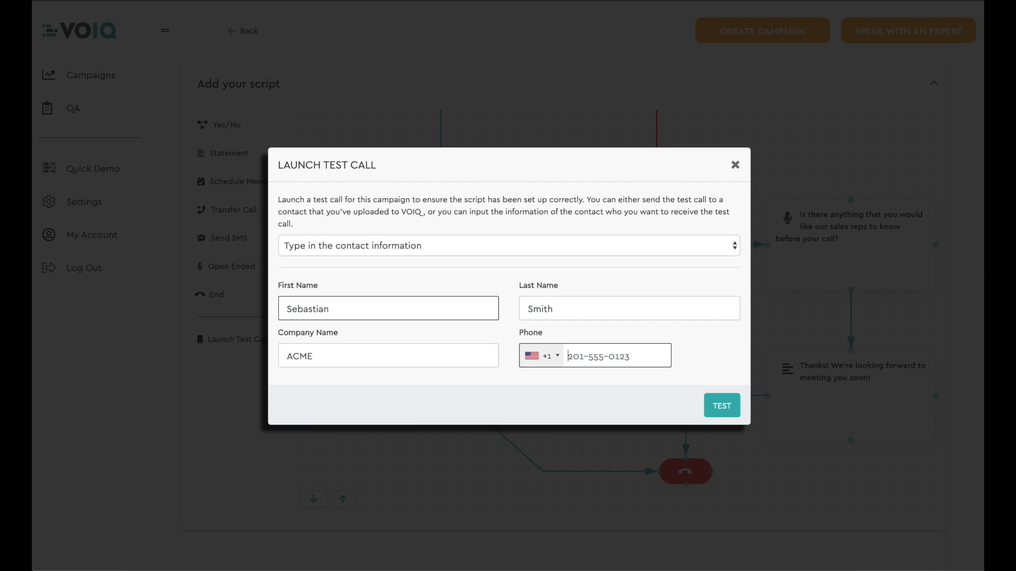
{"action": "left_click", "coordinate": [729, 407]}
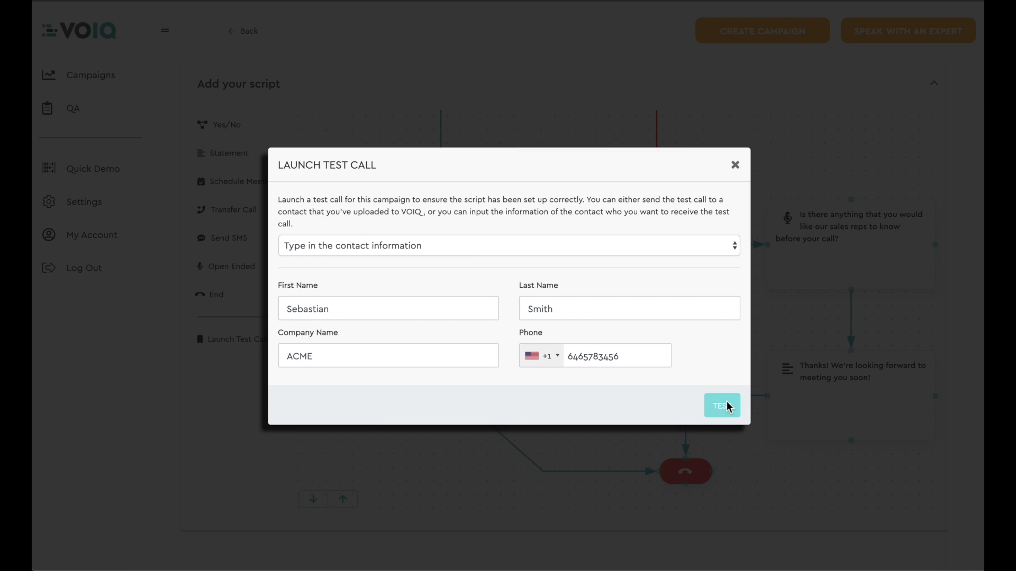